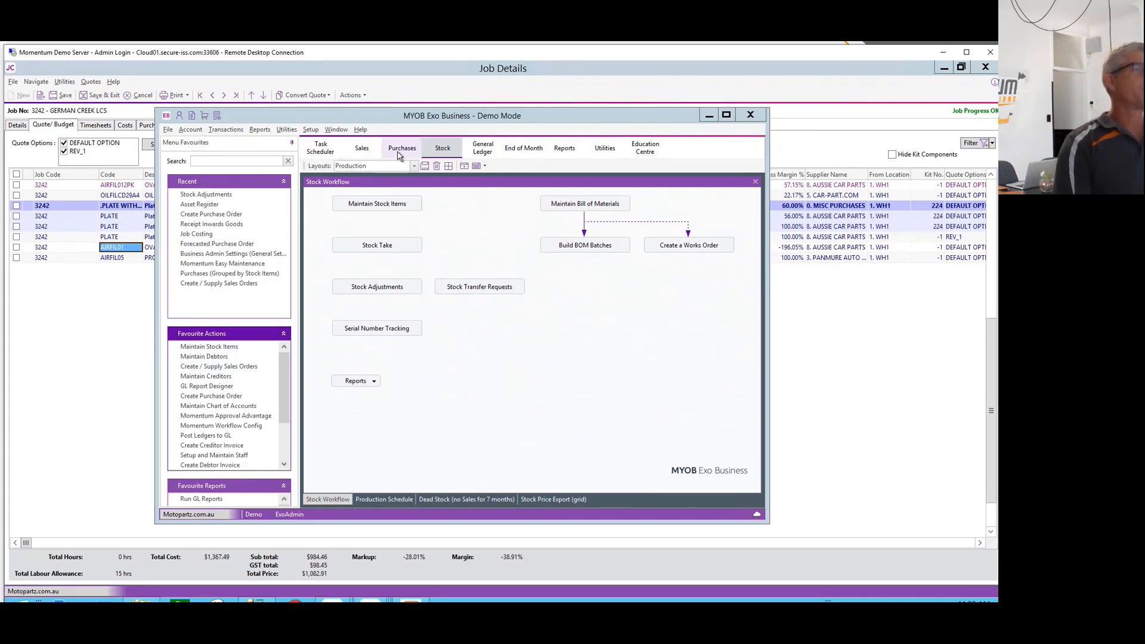
Step: Open Forecasted Purchase Order from the Purchases workflow and maximise its window
left_click(402, 148)
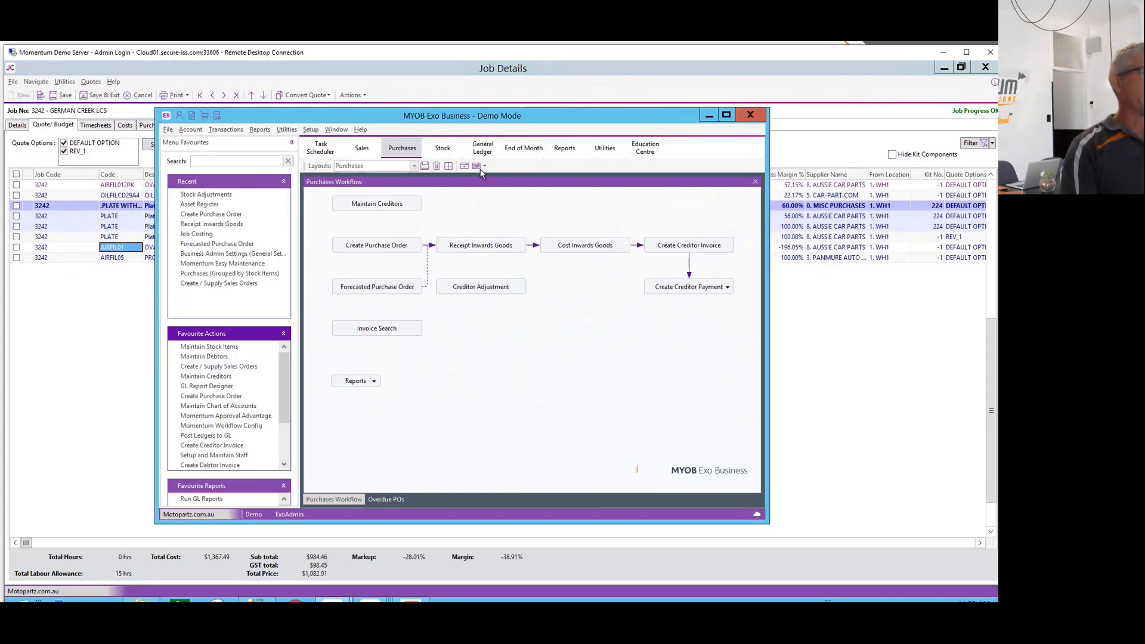
left_click(388, 287)
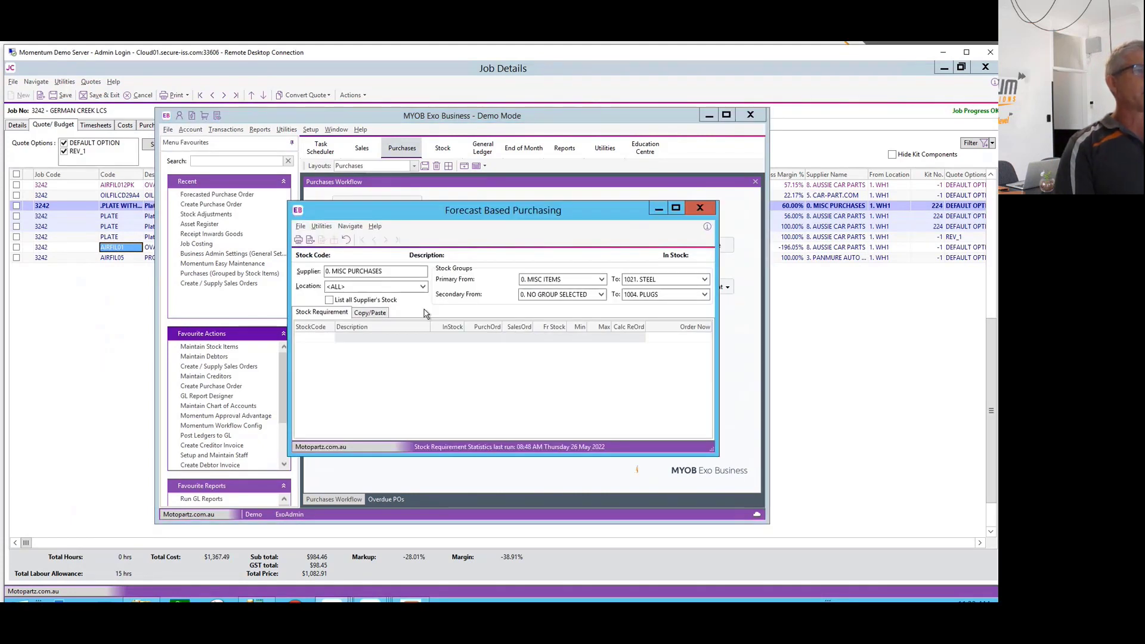
left_click(675, 207)
Step: Set supplier to AUSSIE CAR PARTS and location to 1. Warehouse 1, then generate the re-order list
left_click_drag(114, 127, 37, 127)
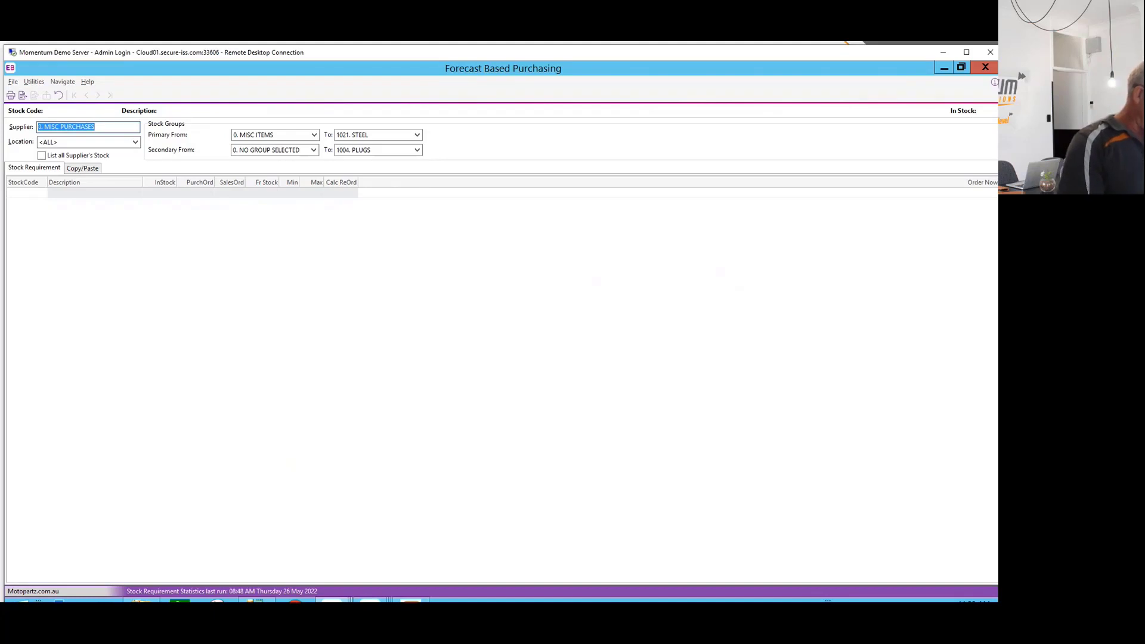
type("ABC")
key("Tab")
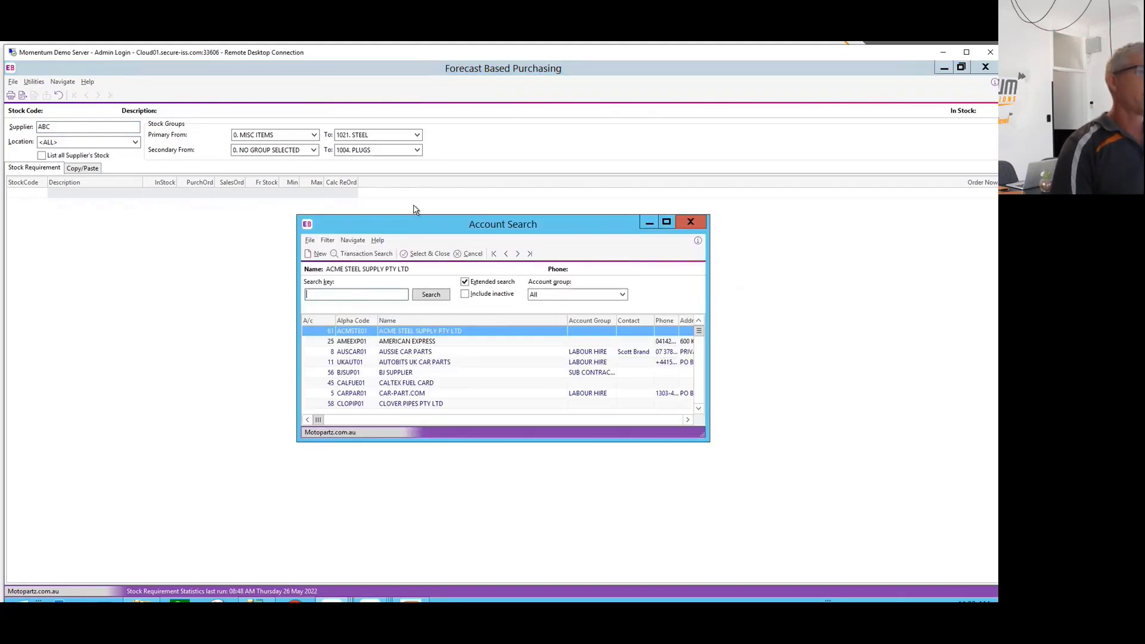
double_click(416, 354)
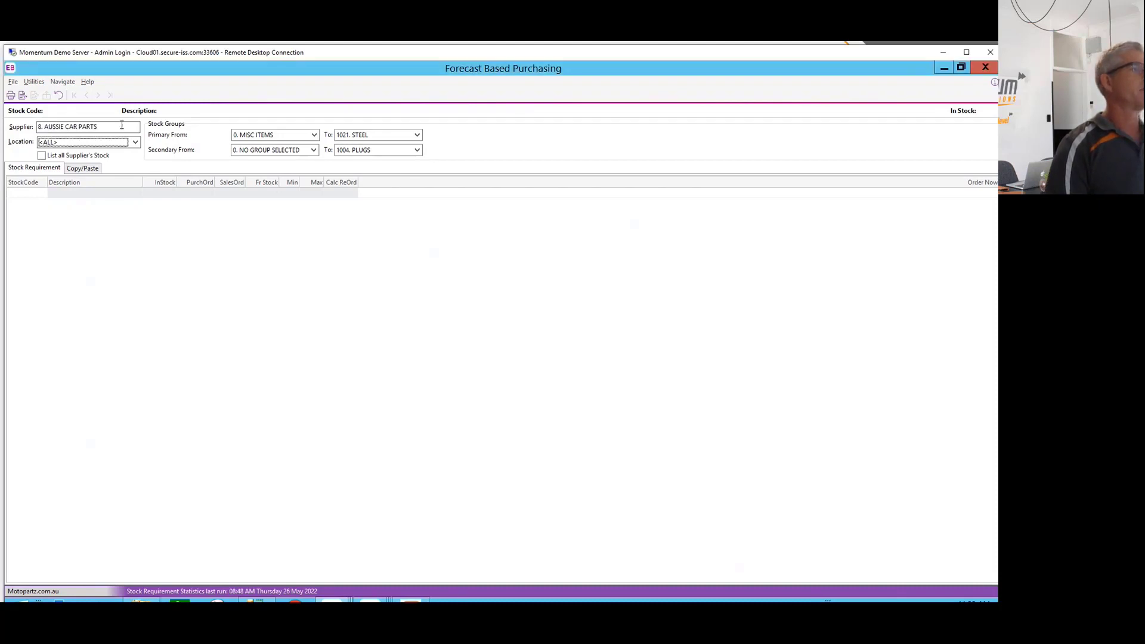
left_click(89, 142)
left_click(63, 161)
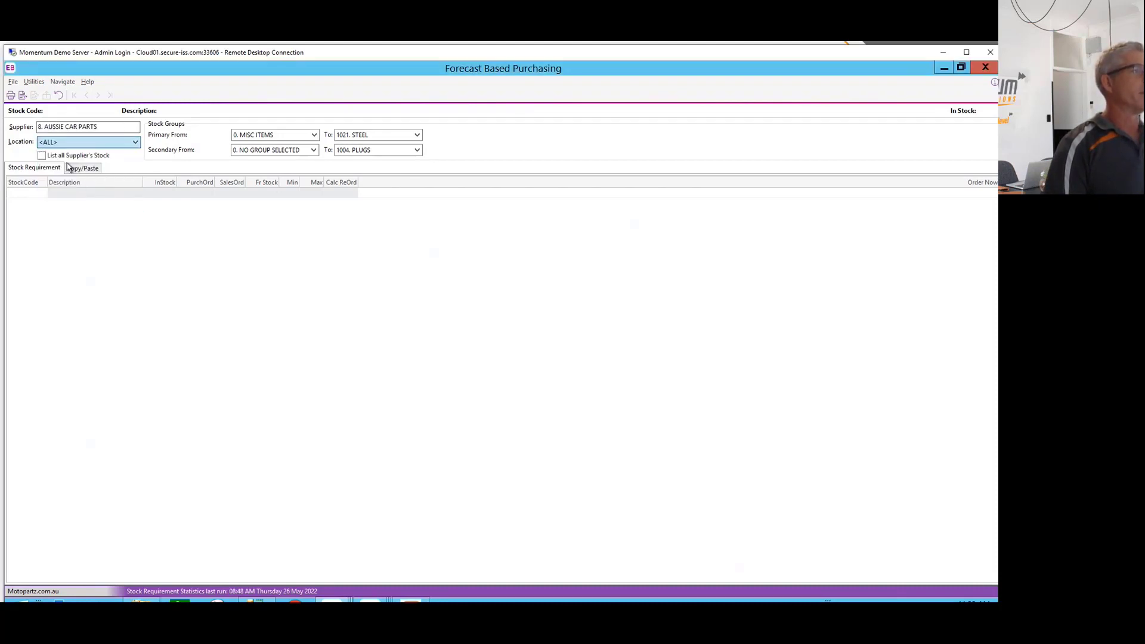
left_click(24, 96)
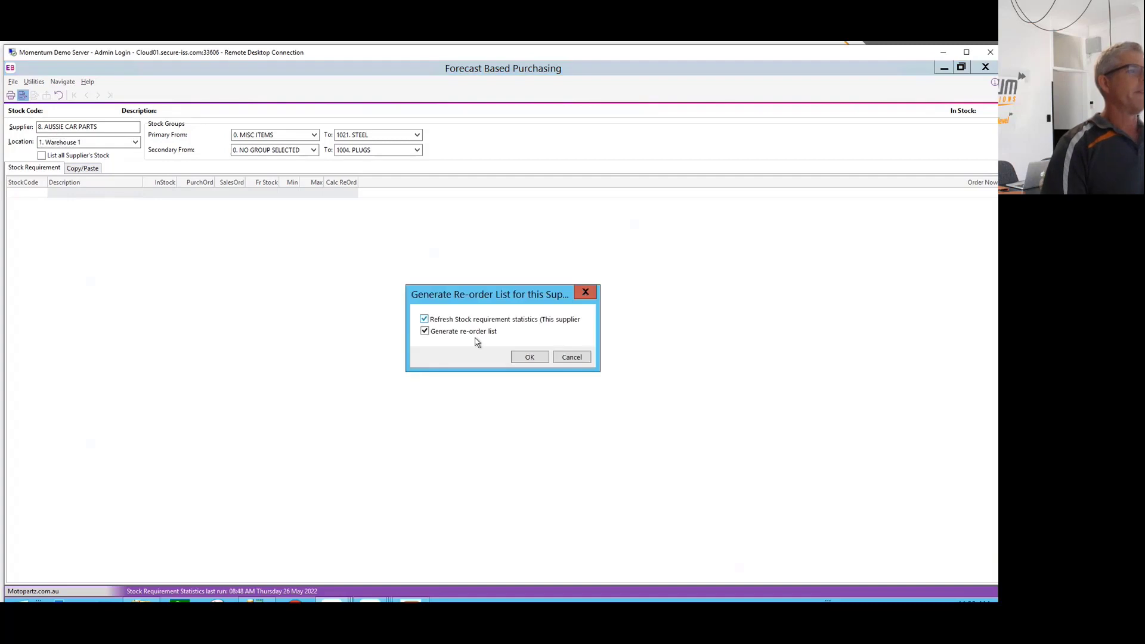
Step: Generate the re-order list, then regenerate it with List all Supplier's Stock ticked
left_click(527, 358)
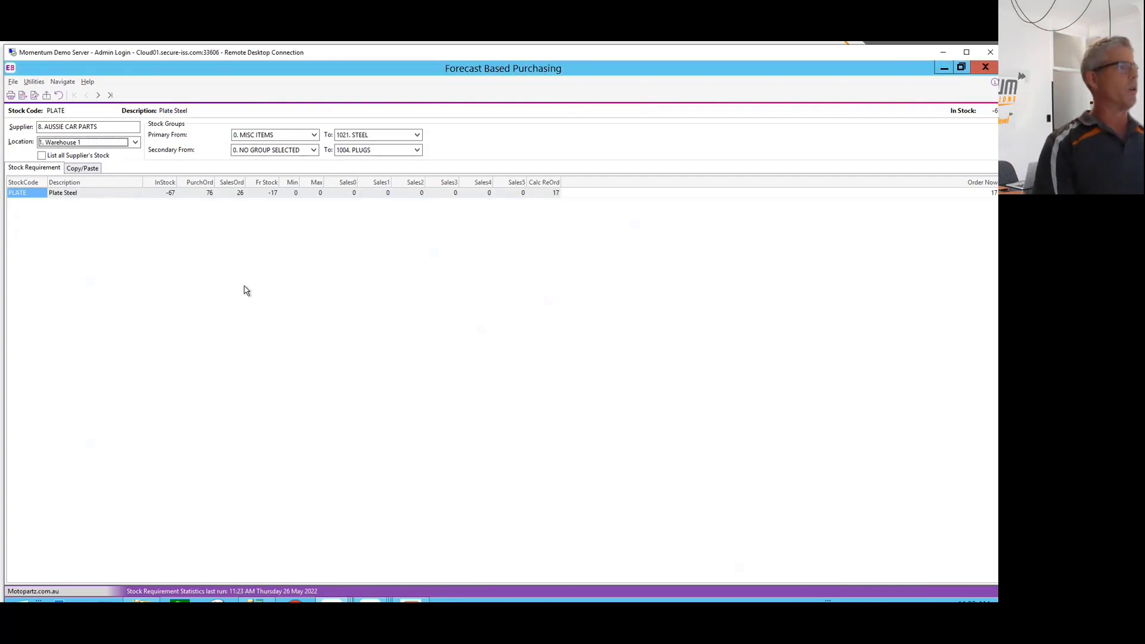
left_click(41, 157)
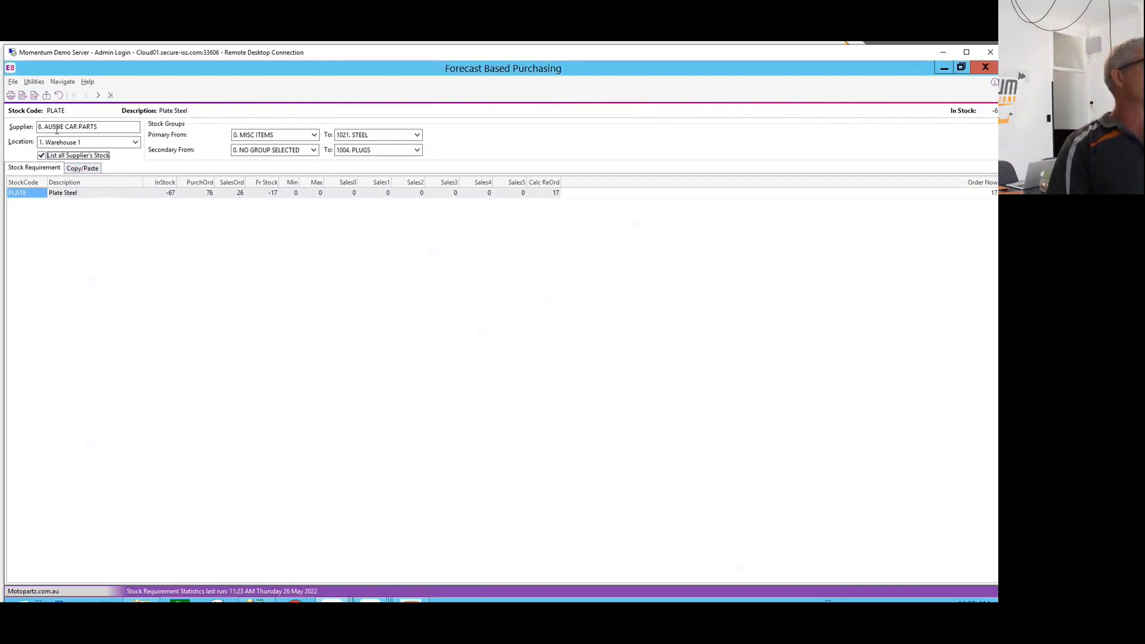
left_click(22, 96)
left_click(529, 360)
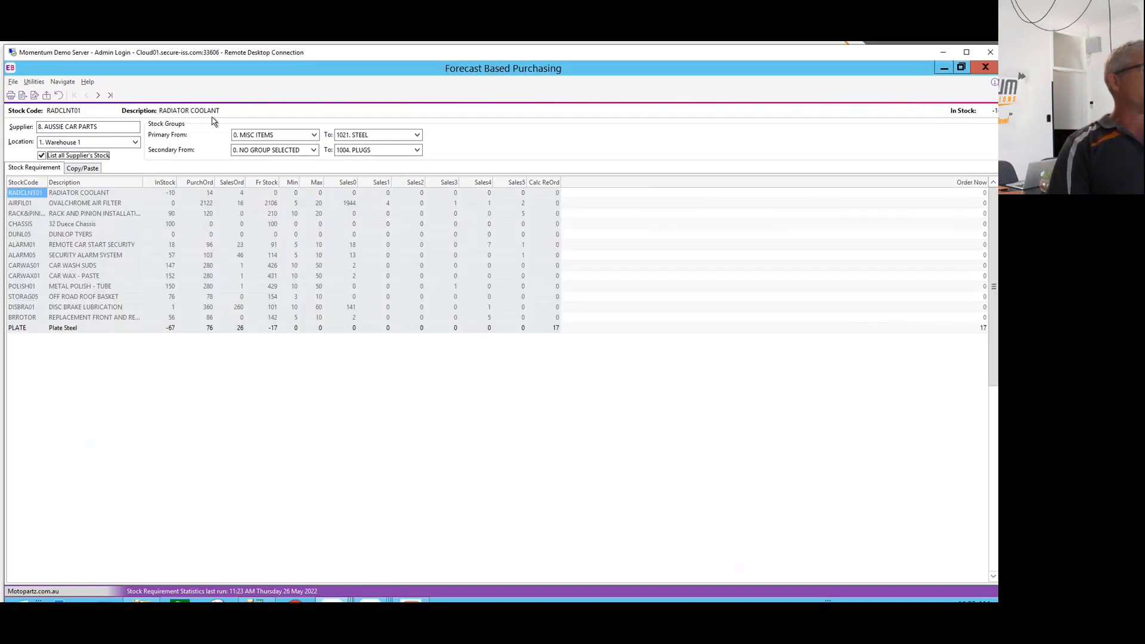
Step: Check the Primary From stock group list unchanged, then minimise Forecast Based Purchasing
left_click(313, 135)
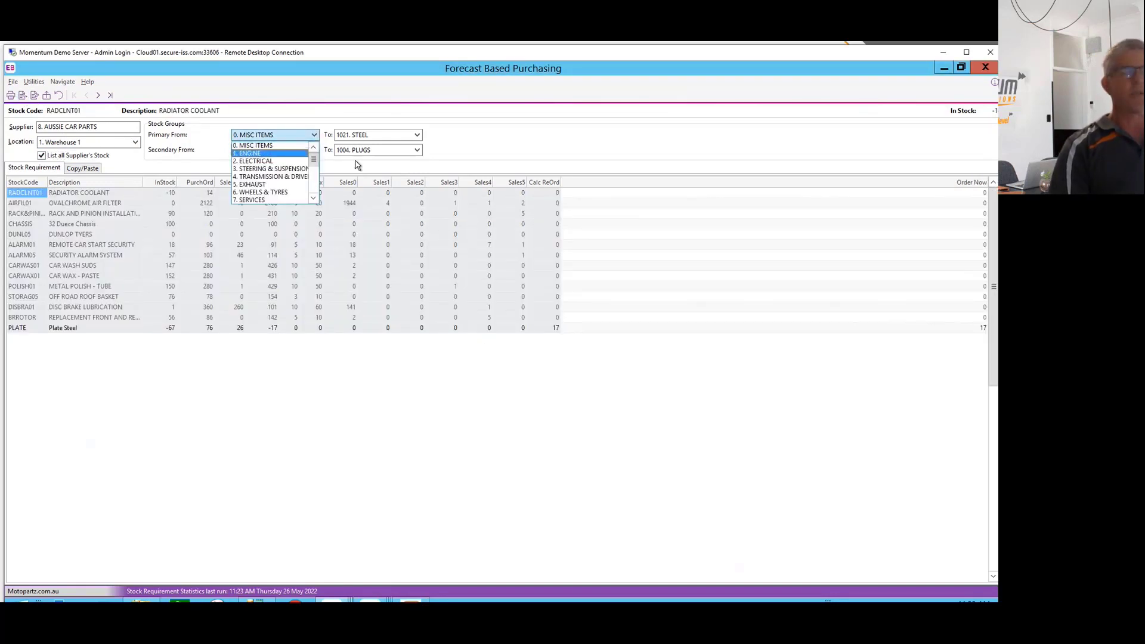
left_click(171, 139)
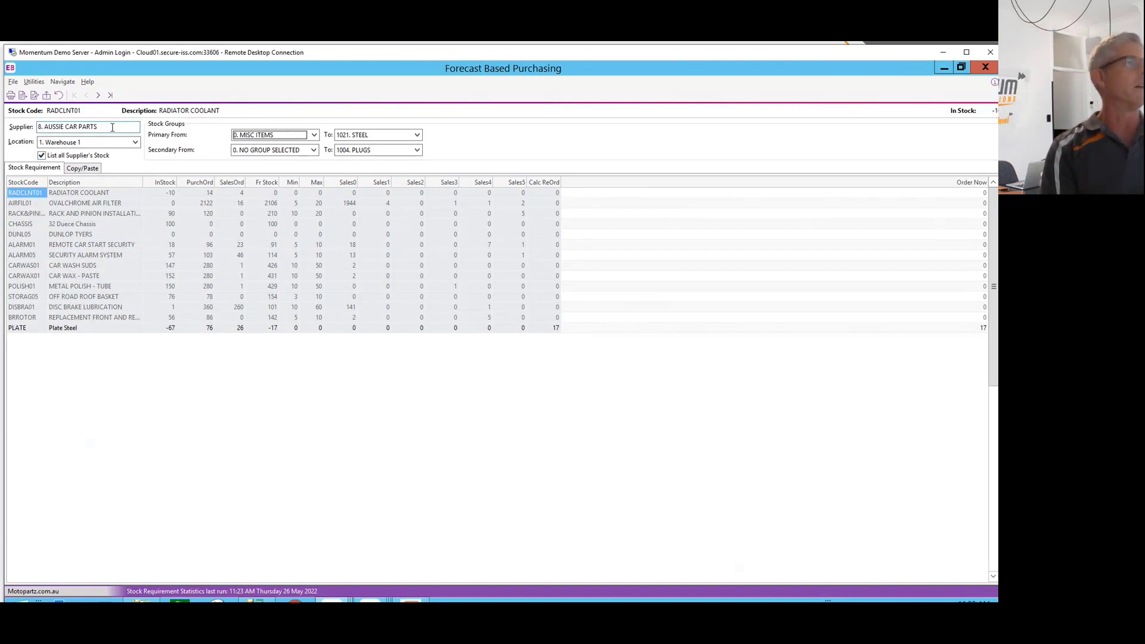
left_click(105, 143)
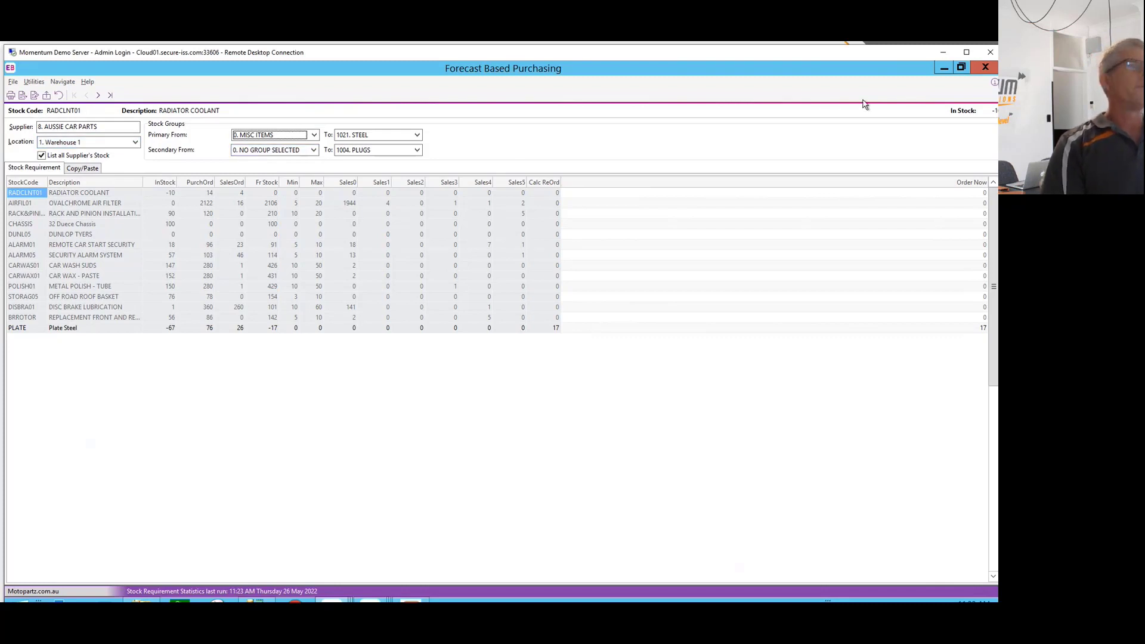
left_click(944, 67)
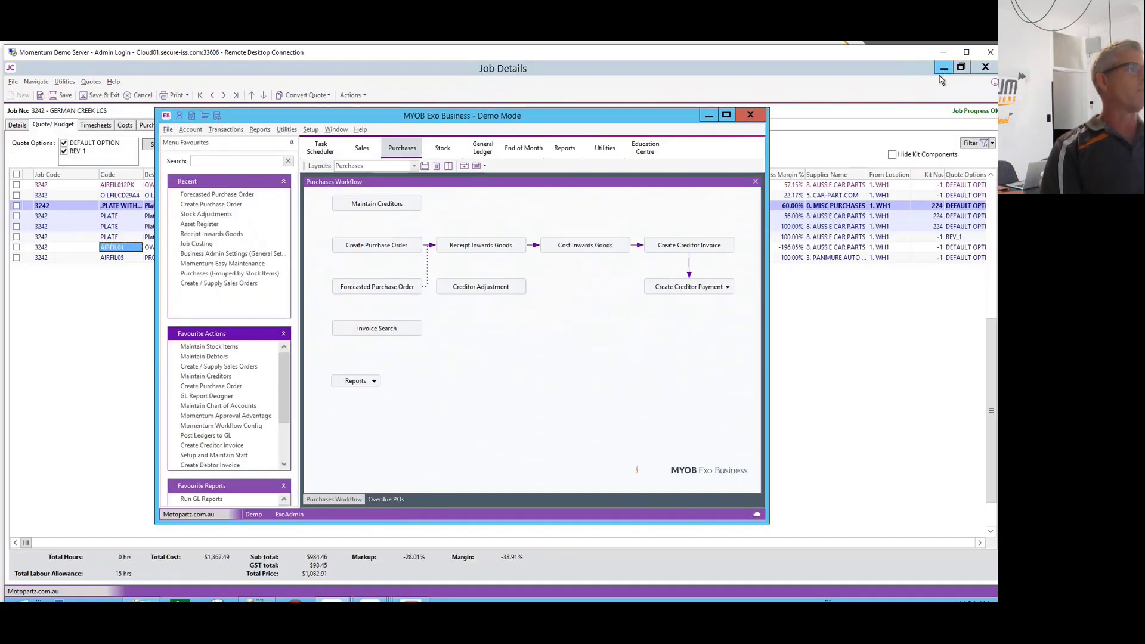
Step: Check Copy to and From Location on job 3242's AIRFIL01 and AIRFIL05 lines, then minimise Job Details
left_click(114, 319)
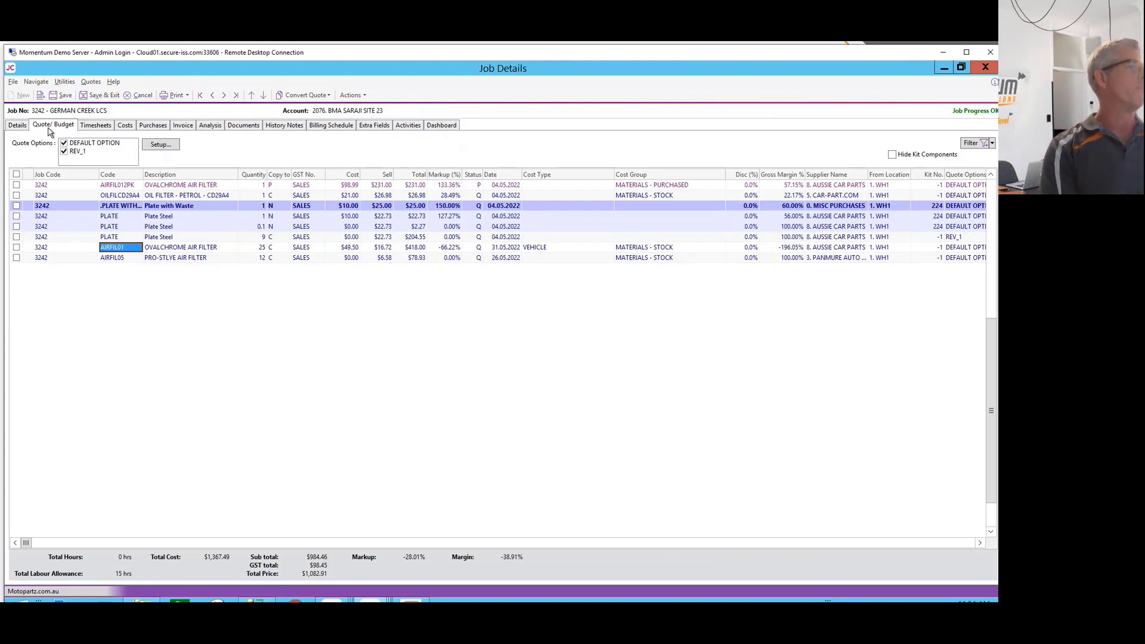
left_click(276, 186)
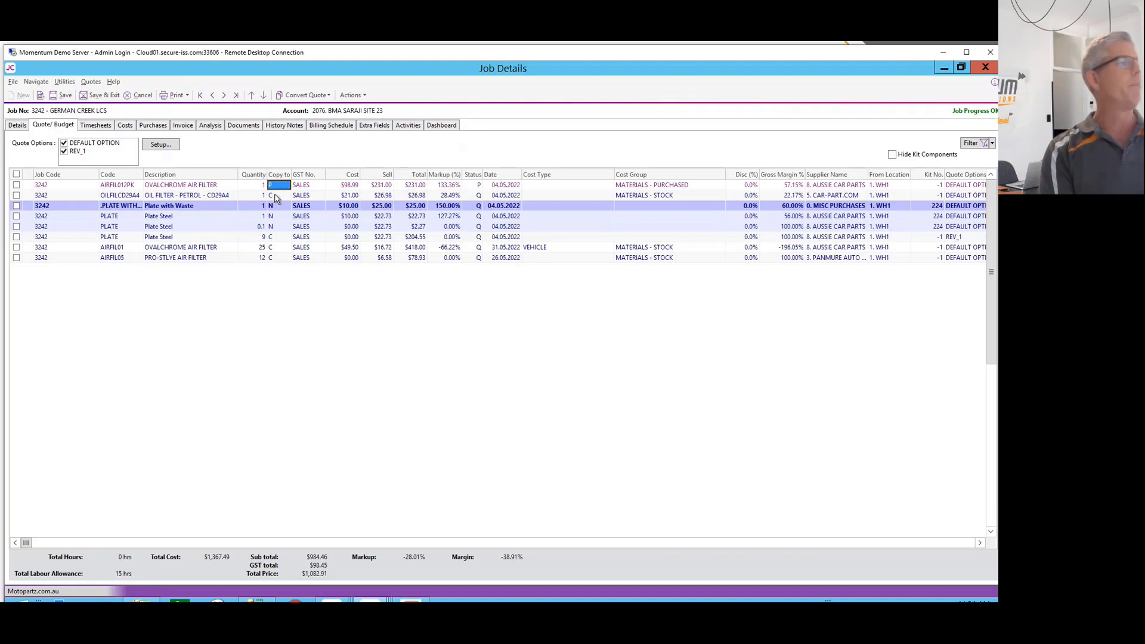
left_click(276, 248)
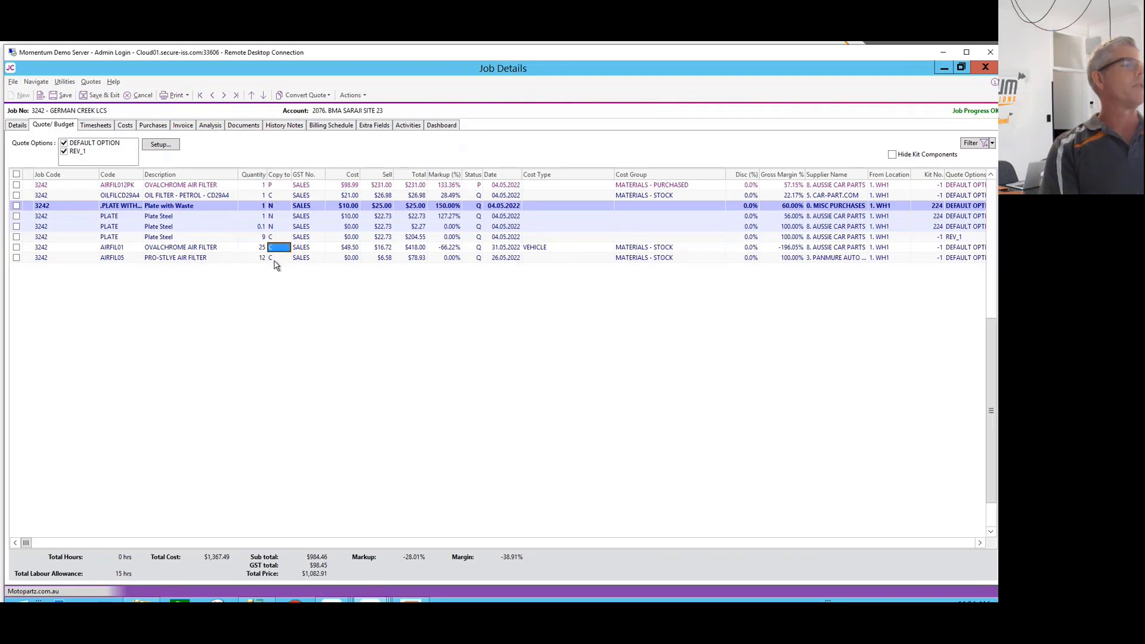
left_click(277, 258)
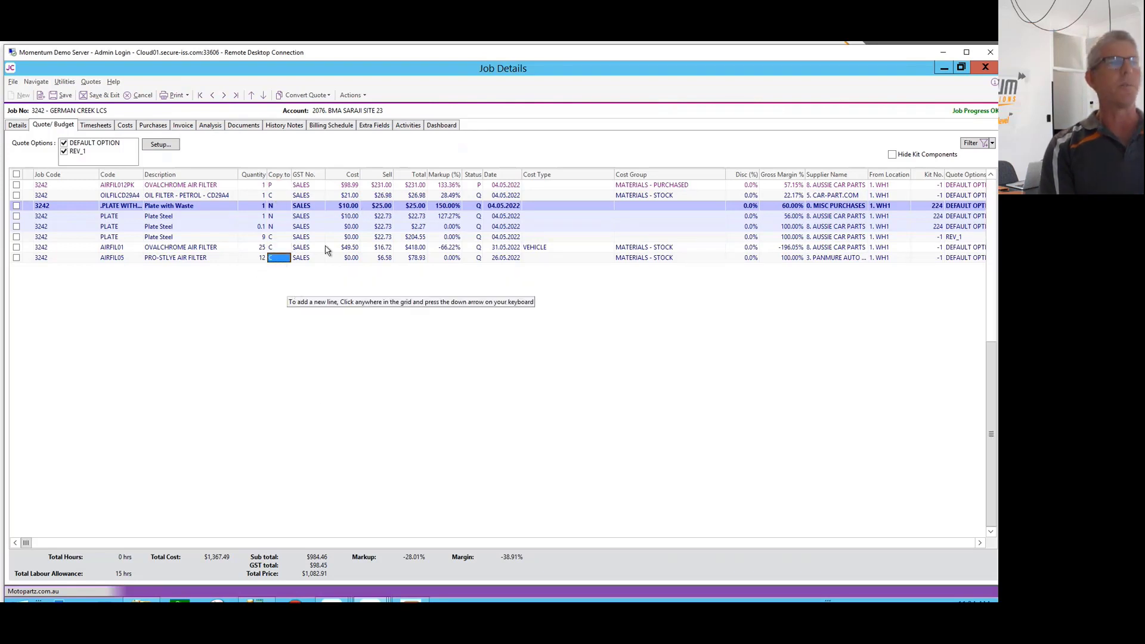
left_click(898, 249)
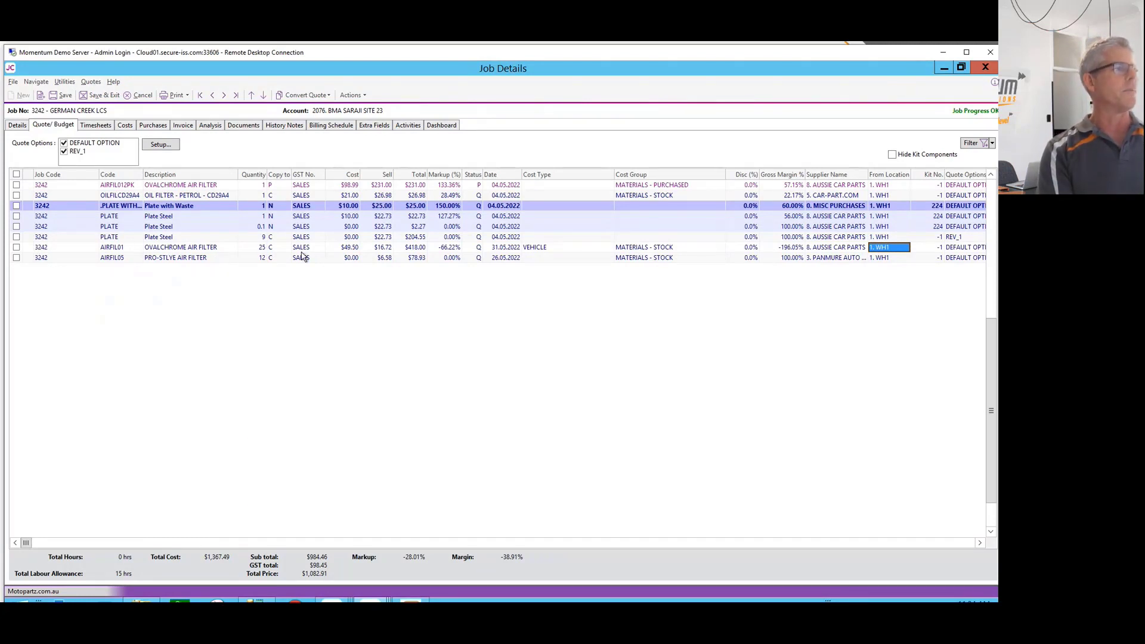
left_click(279, 258)
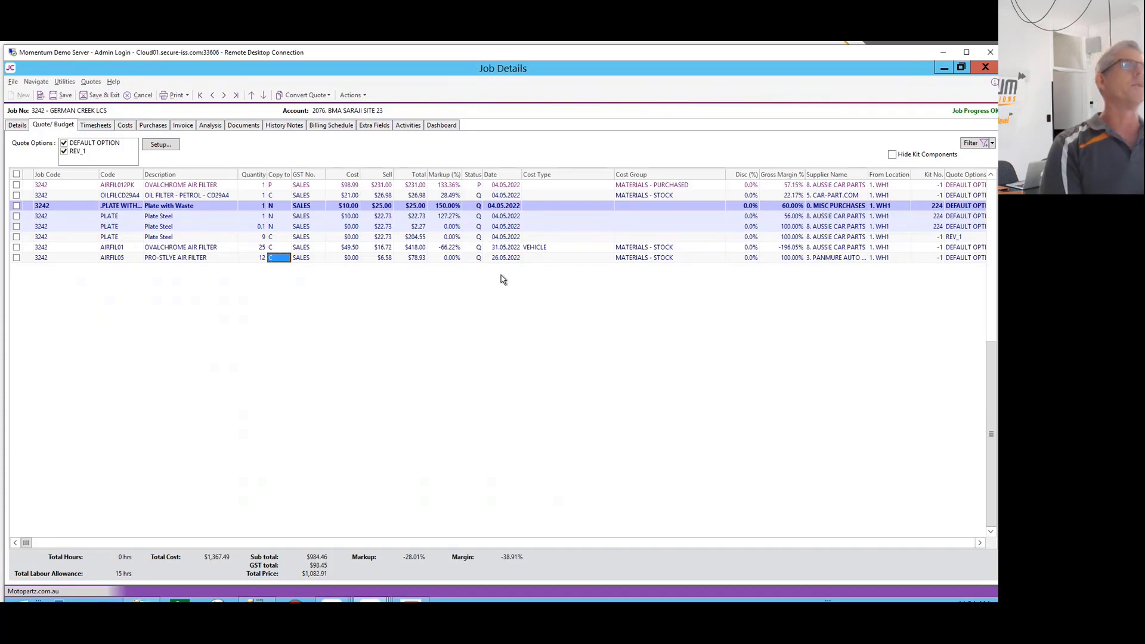
left_click(944, 69)
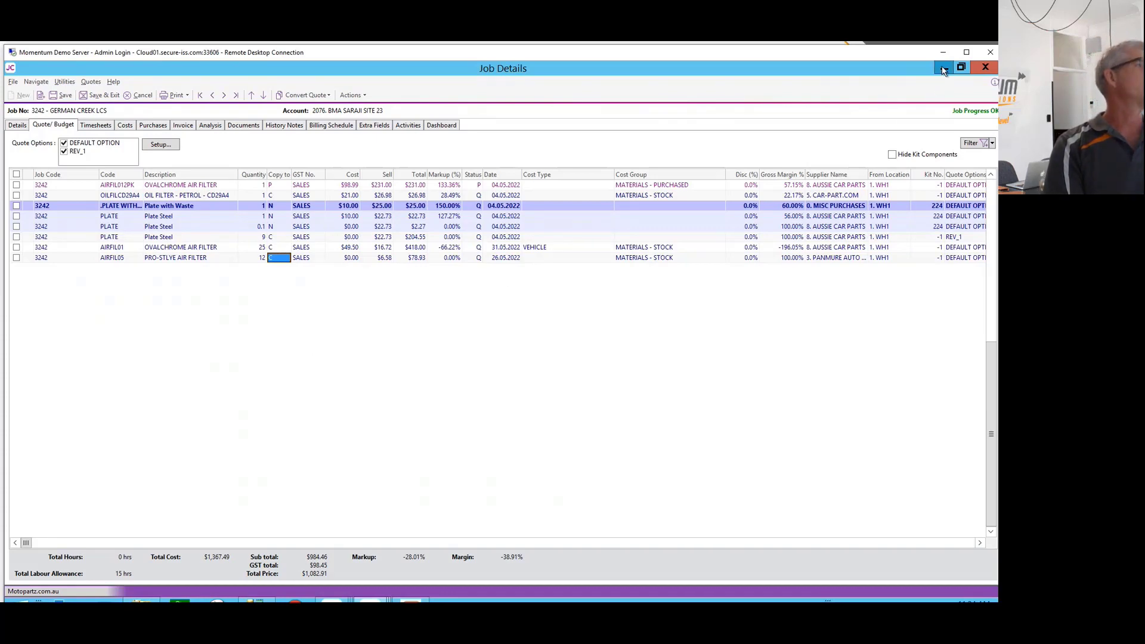
Step: Filter the replenishment grid by ACME STEEL SUPPLY, then AUSSIE CAR PARTS, then all suppliers
left_click(709, 115)
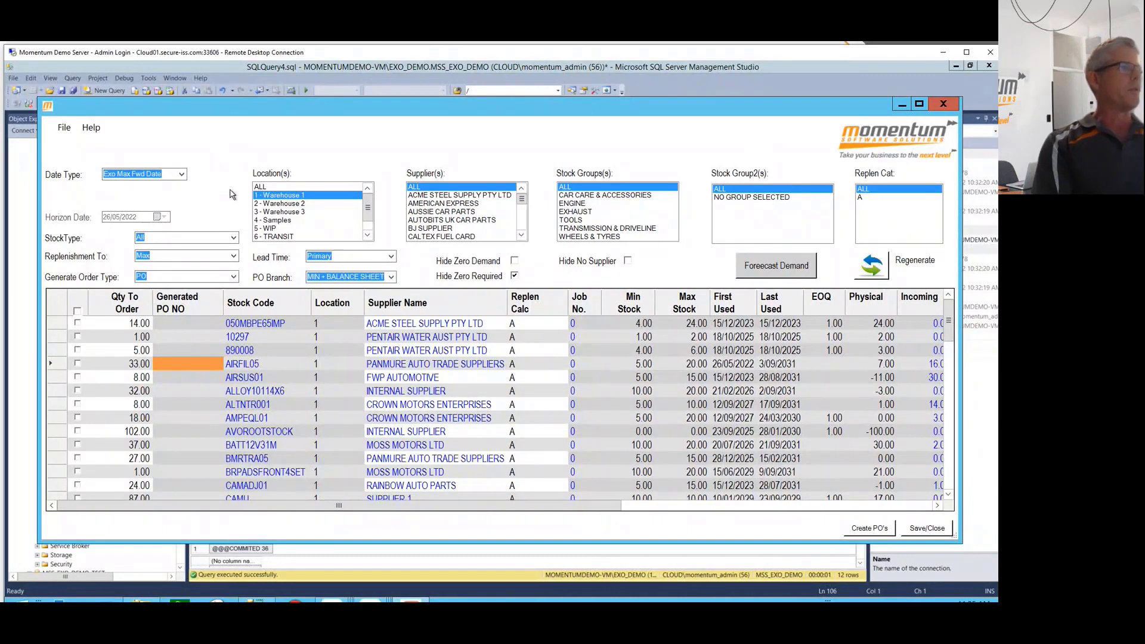
left_click(420, 196)
left_click(420, 213)
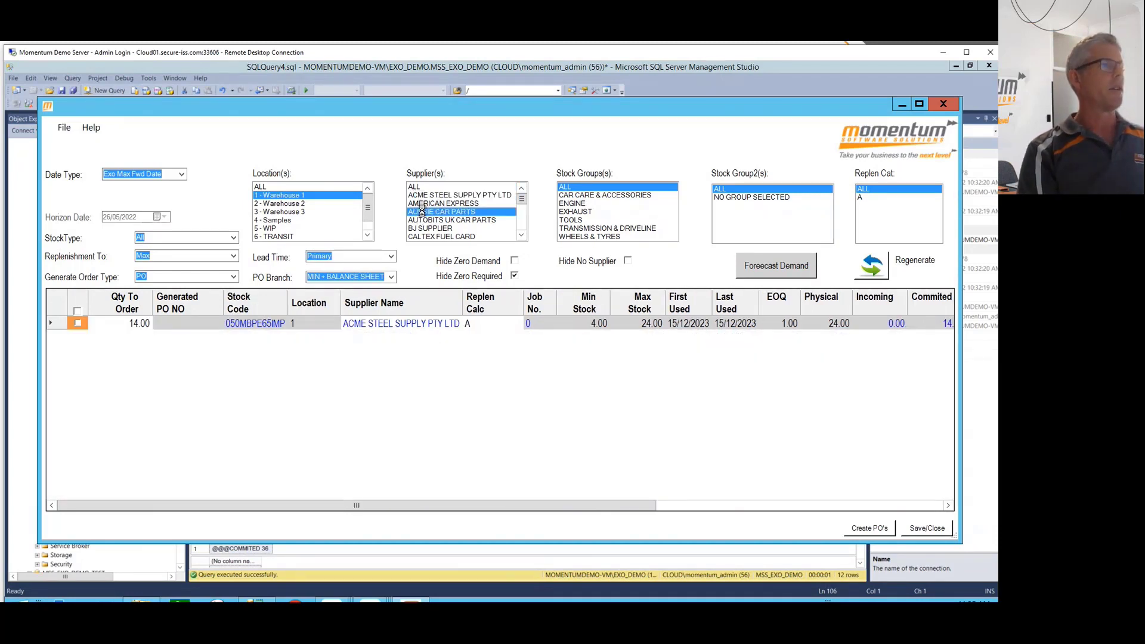
left_click(416, 189)
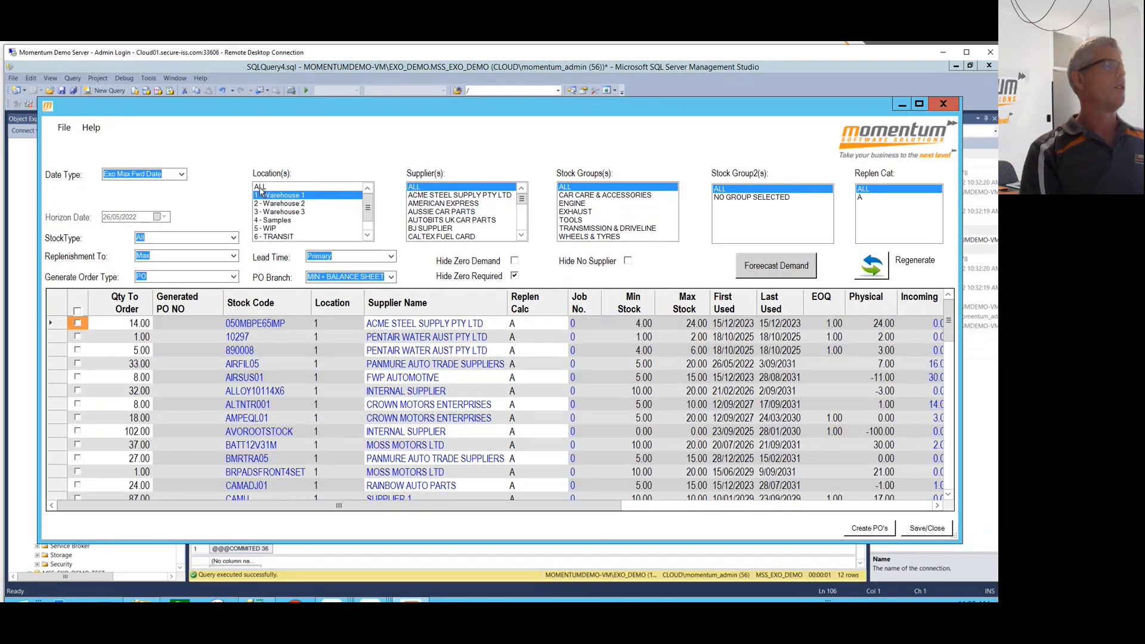
Step: Filter by Warehouse 3, then Warehouse 2, then ALL locations, and view Date Type options
left_click(273, 213)
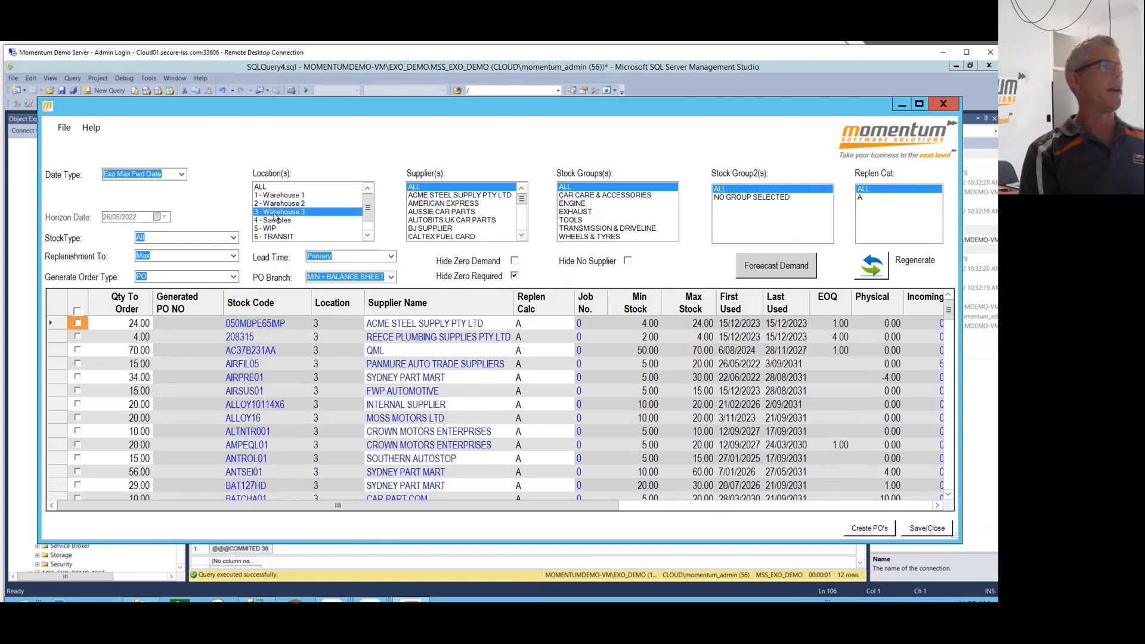
left_click(275, 204)
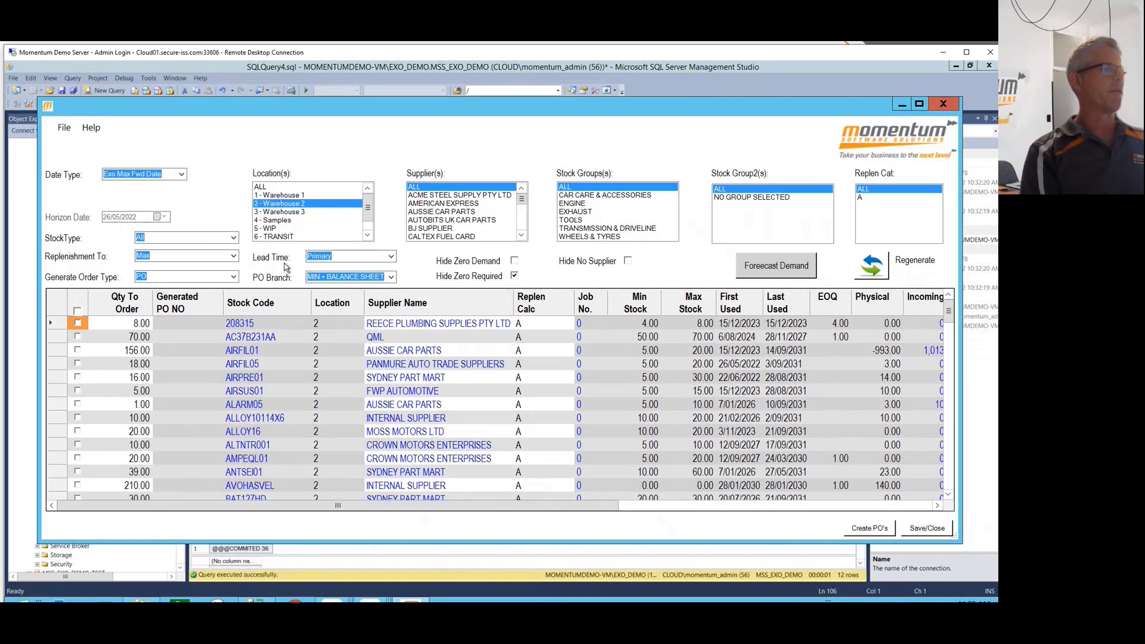
left_click(261, 187)
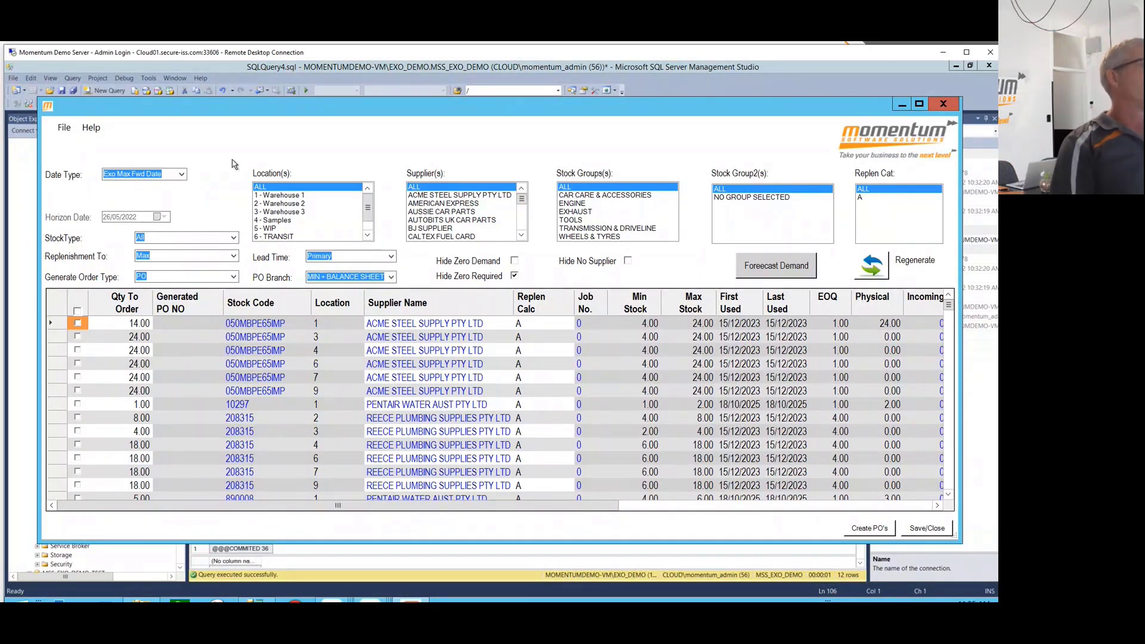
left_click(183, 177)
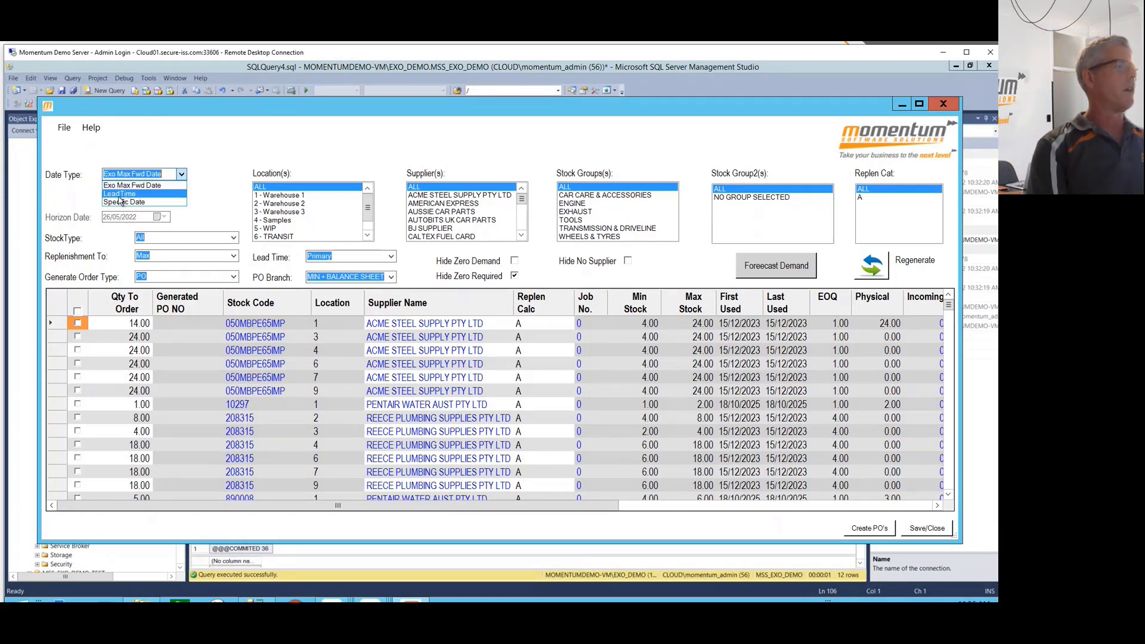
Step: Leave Date Type at Exo Max Fwd Date and maximise the replenishment window
left_click(215, 170)
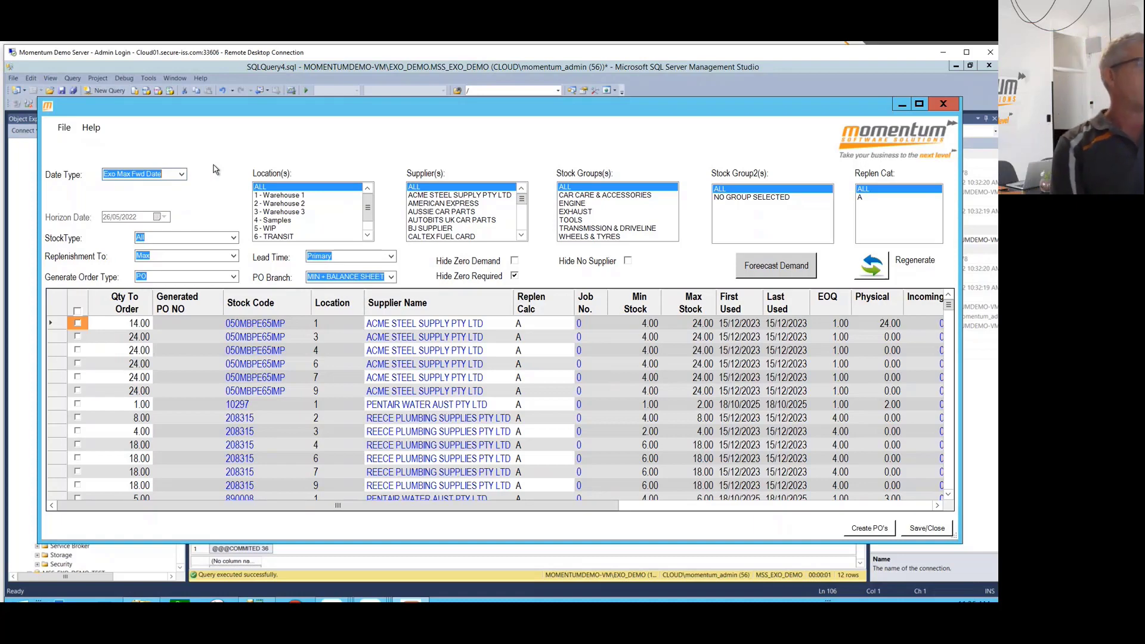
left_click(918, 104)
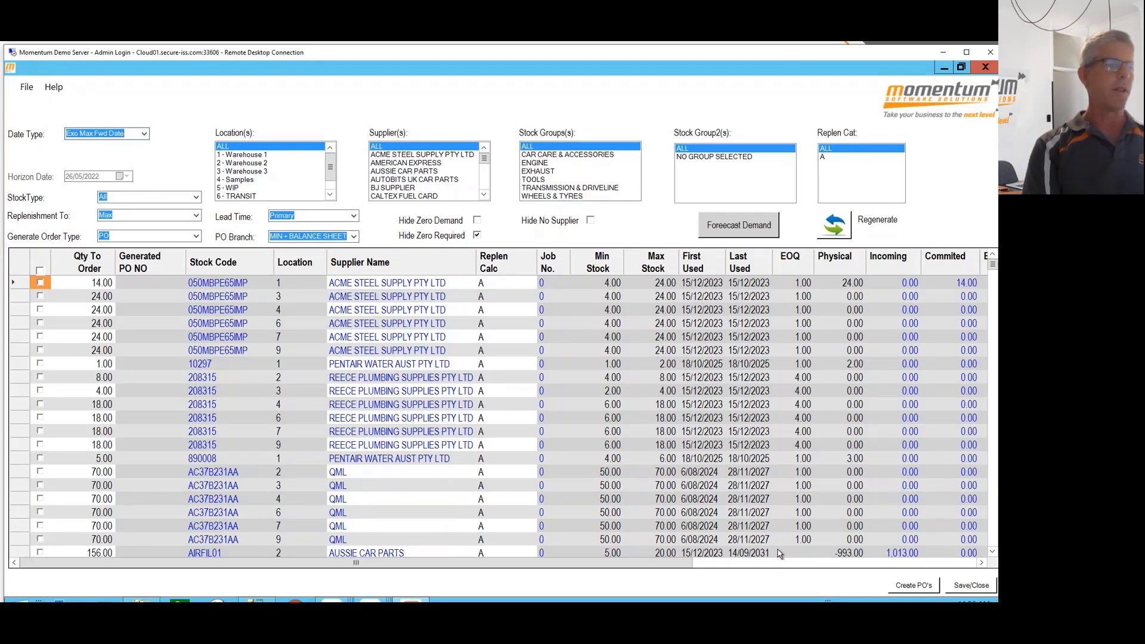
Step: Scroll right to the Backorder, Free Stock and history columns, then filter to 2 - Warehouse 2
left_click(804, 563)
left_click_drag(804, 572, 966, 574)
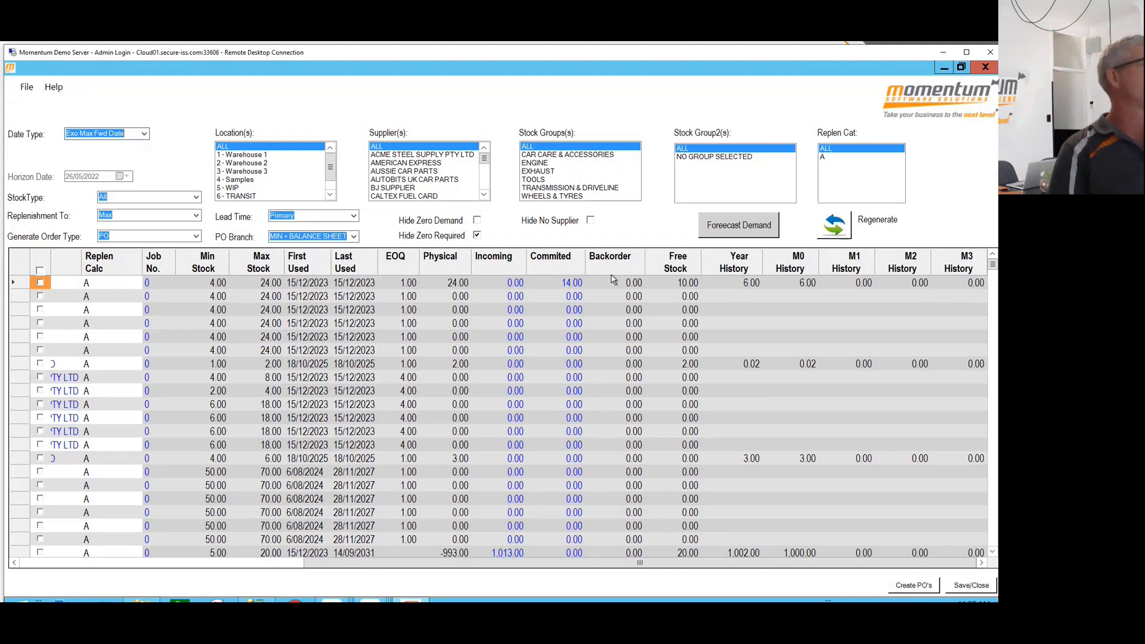
left_click(251, 163)
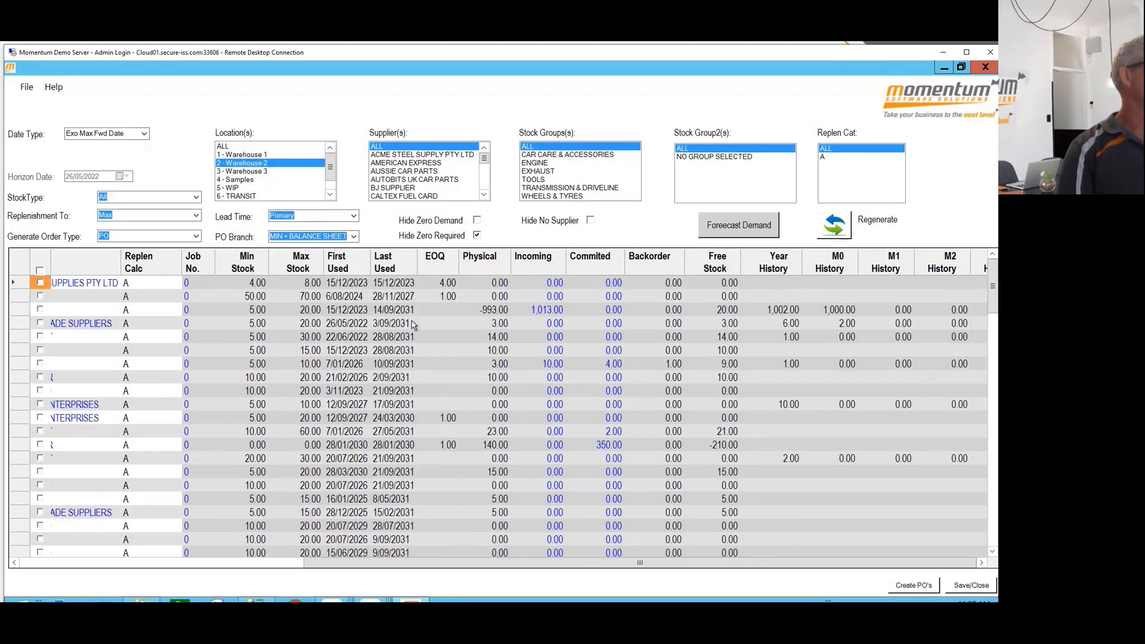
Step: Scroll back to stock codes, select the first Qty To Order cell, and view PO/Quote order types
left_click(30, 566)
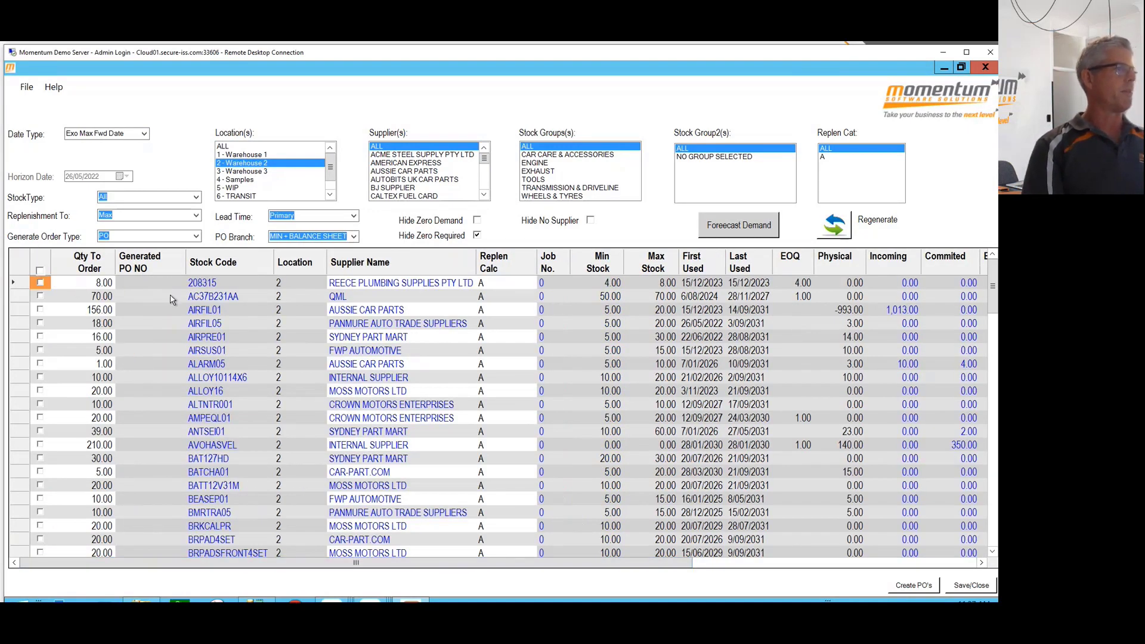
left_click(97, 285)
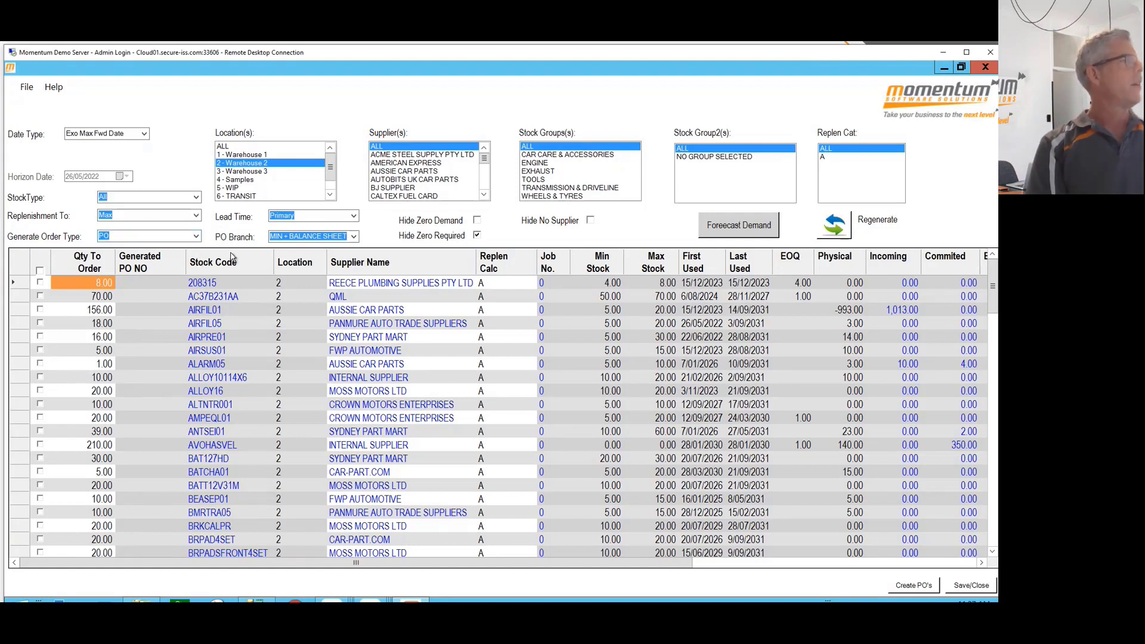
left_click(195, 236)
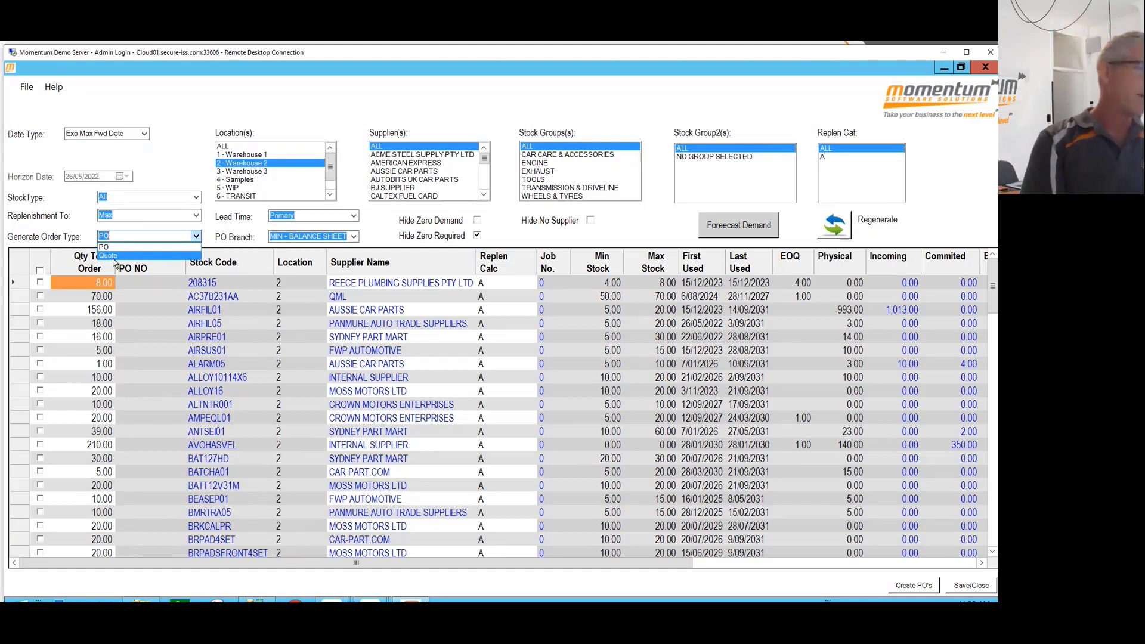
Step: Return to the replenishment window and answer No to both re-calc including quotes prompts
left_click(943, 53)
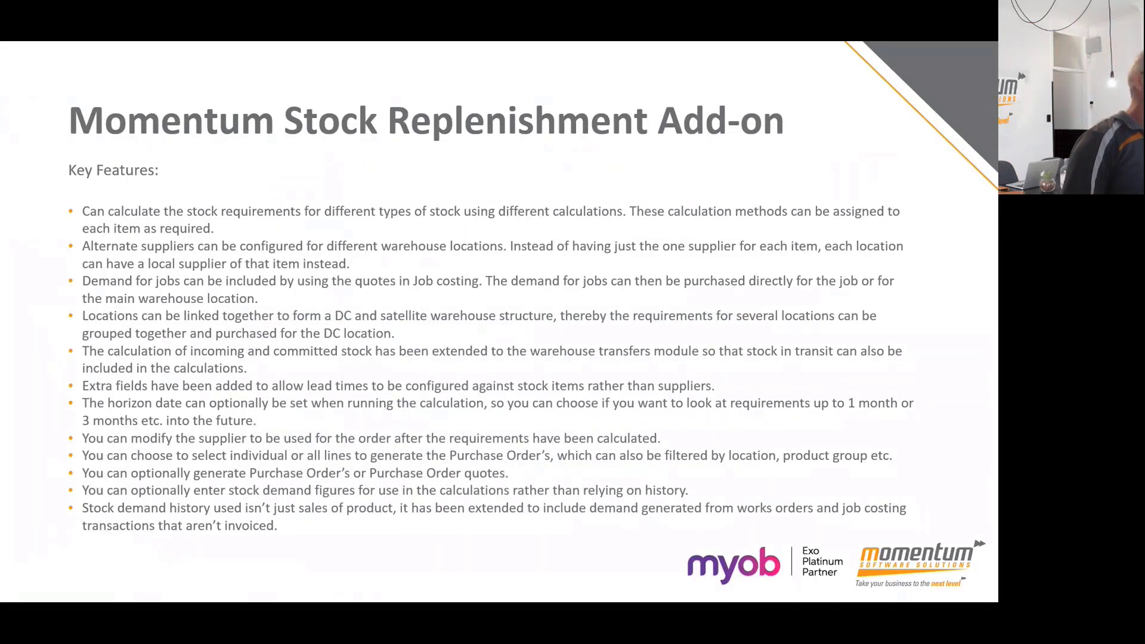
key("alt+Tab")
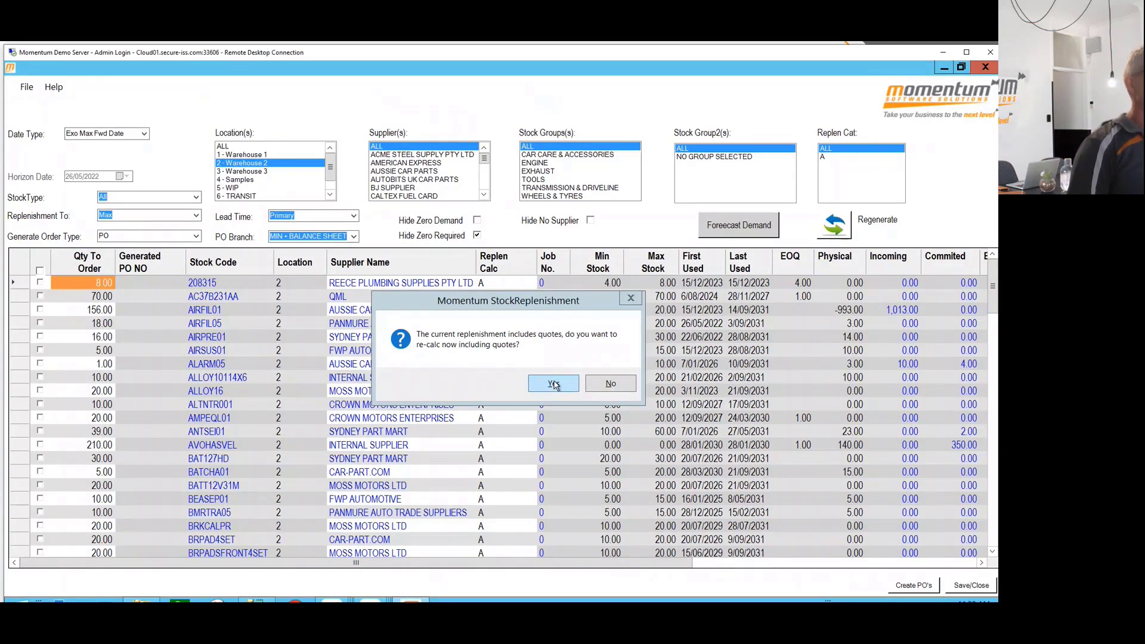
left_click(613, 384)
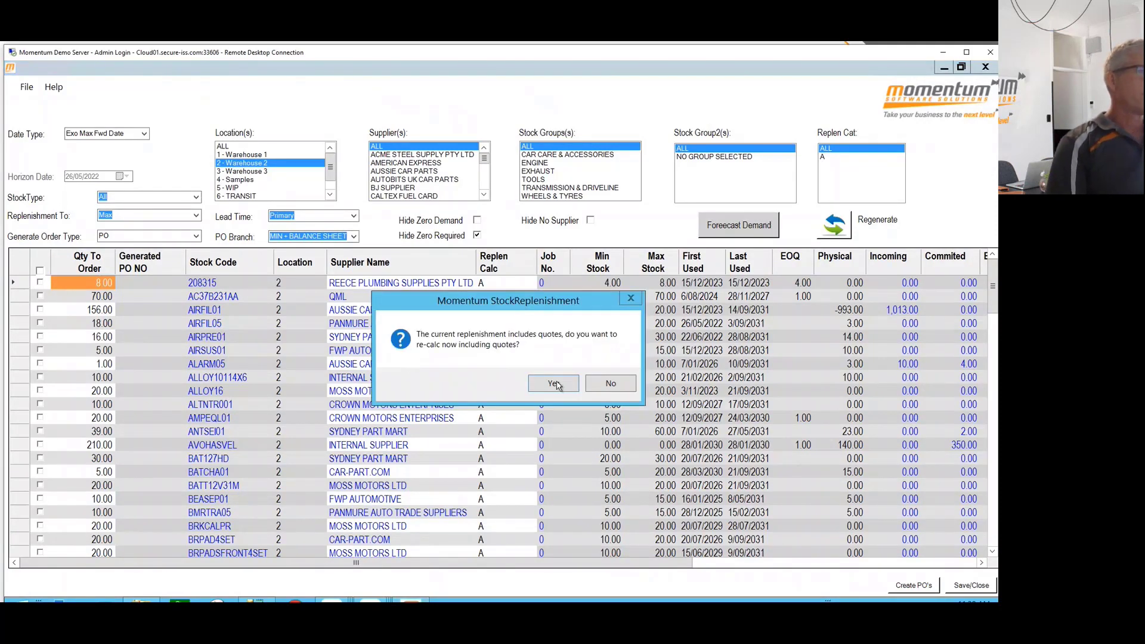
left_click(609, 387)
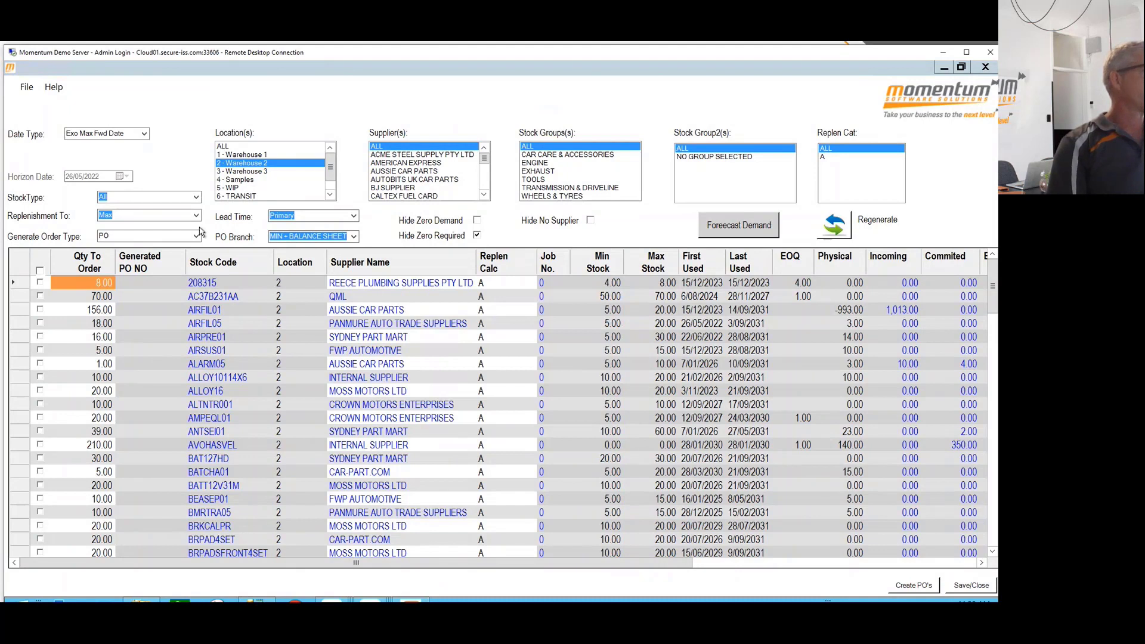
Step: Tick the AIRFIL01, AIRPRE01, AIRSUS01, ALLOY16, ALTNTR001 and AMPEQL01 lines for ordering
left_click(40, 309)
left_click(40, 337)
left_click(40, 350)
left_click(40, 391)
left_click(40, 404)
left_click(40, 417)
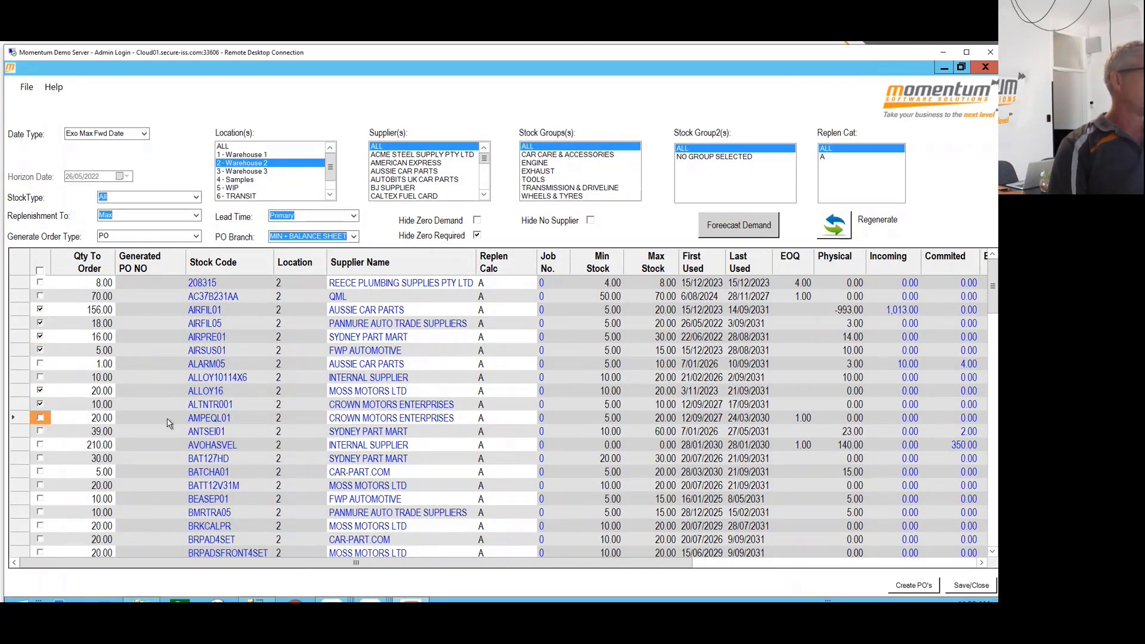
left_click(40, 419)
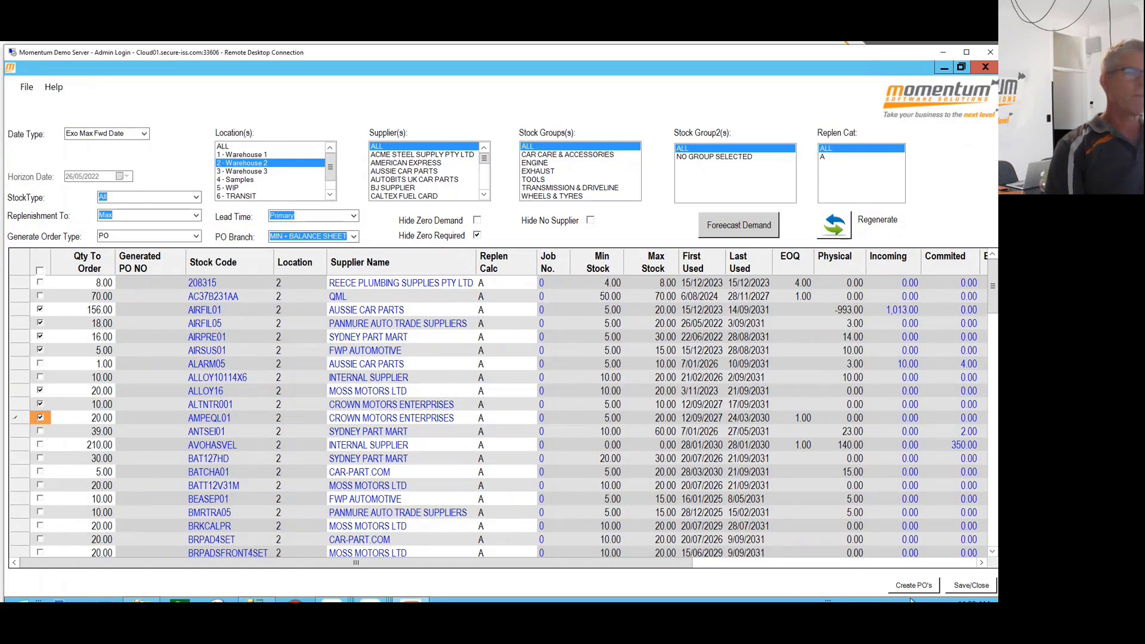
Step: Create purchase orders 13582–13587 from the ticked lines and close the replenishment window
left_click(921, 586)
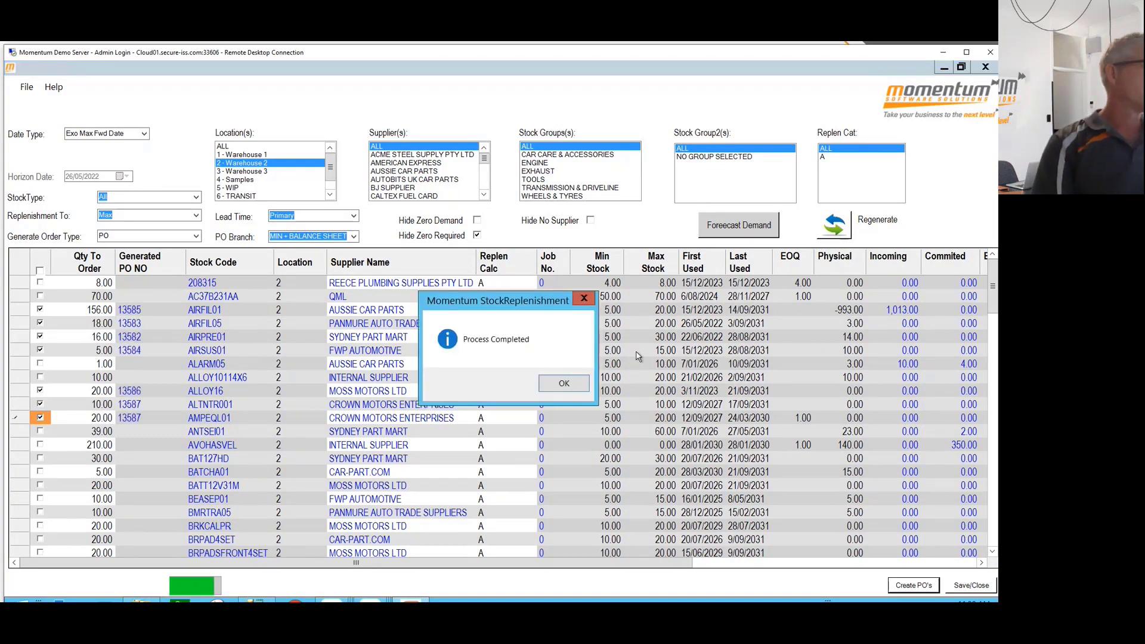
left_click(572, 388)
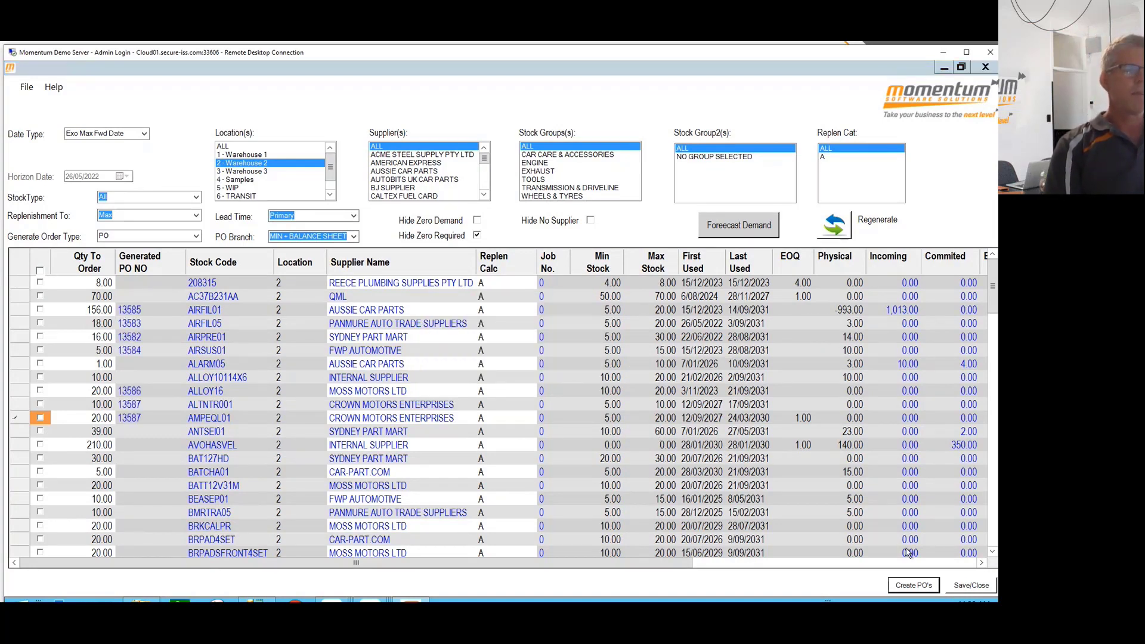
left_click(943, 67)
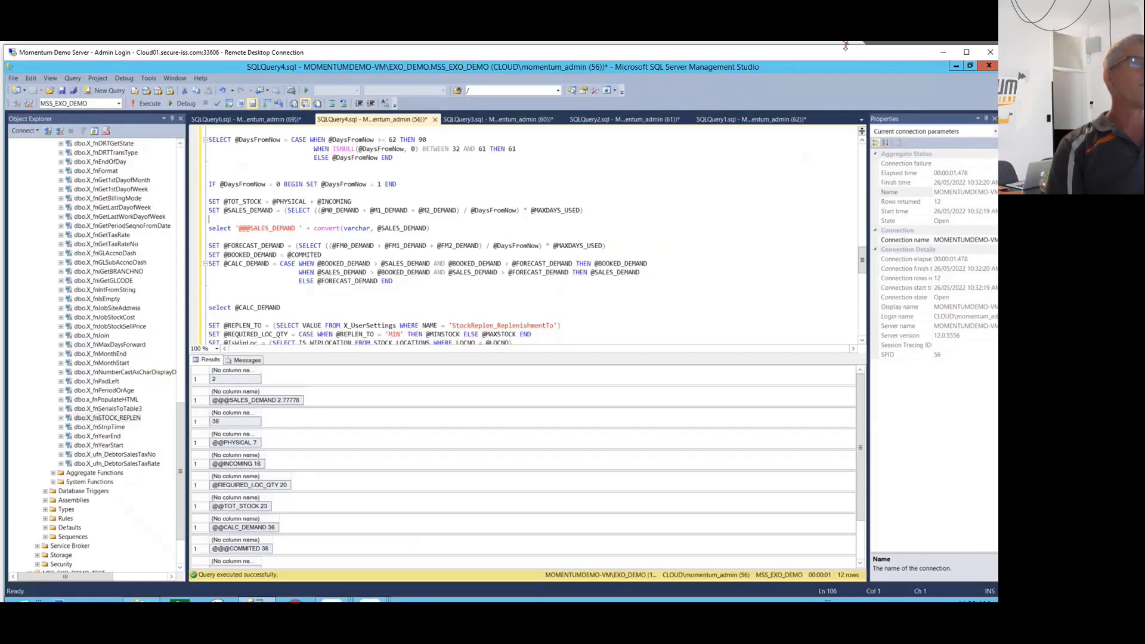
Step: Open the Purchase Orders list, view order 13586 for MOSS MOTORS LTD, and close it discarding edits
left_click(954, 67)
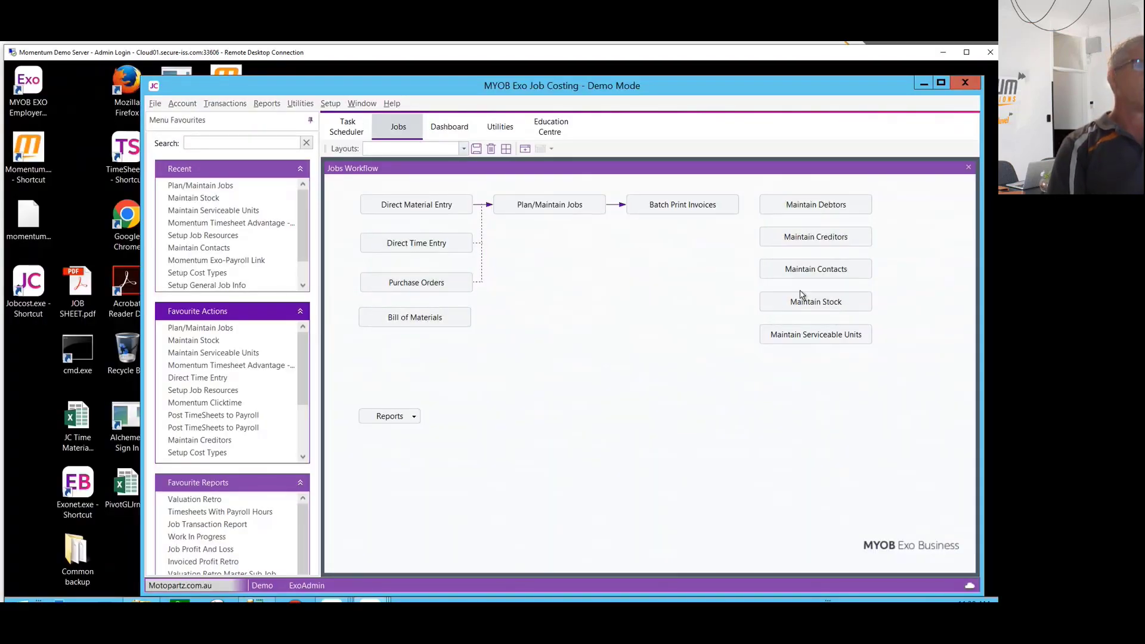
left_click(417, 282)
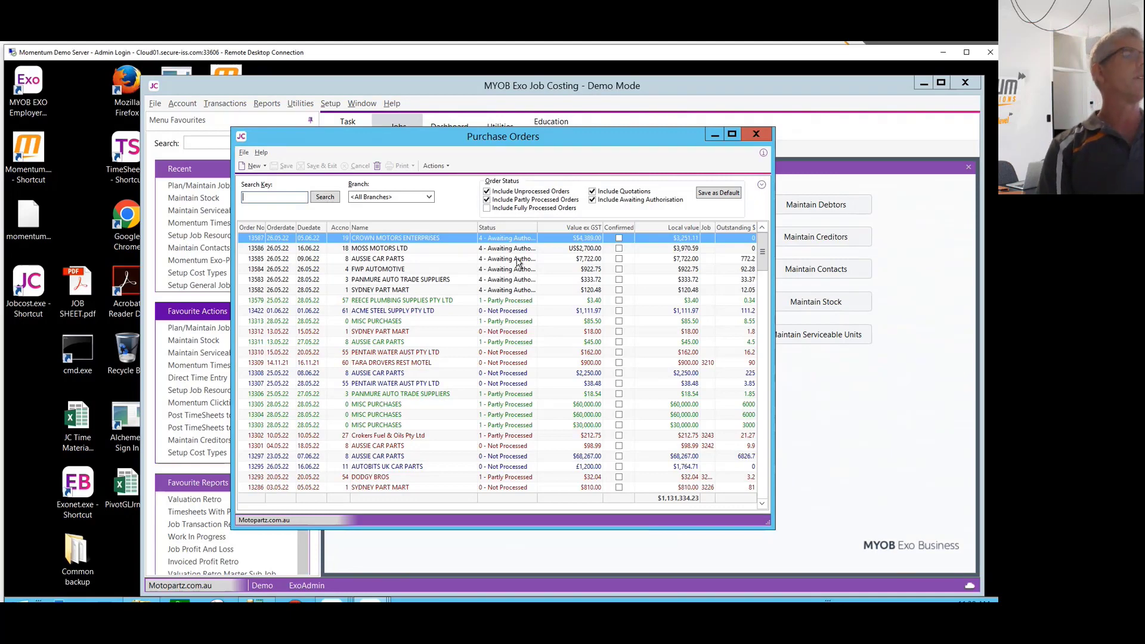
double_click(378, 249)
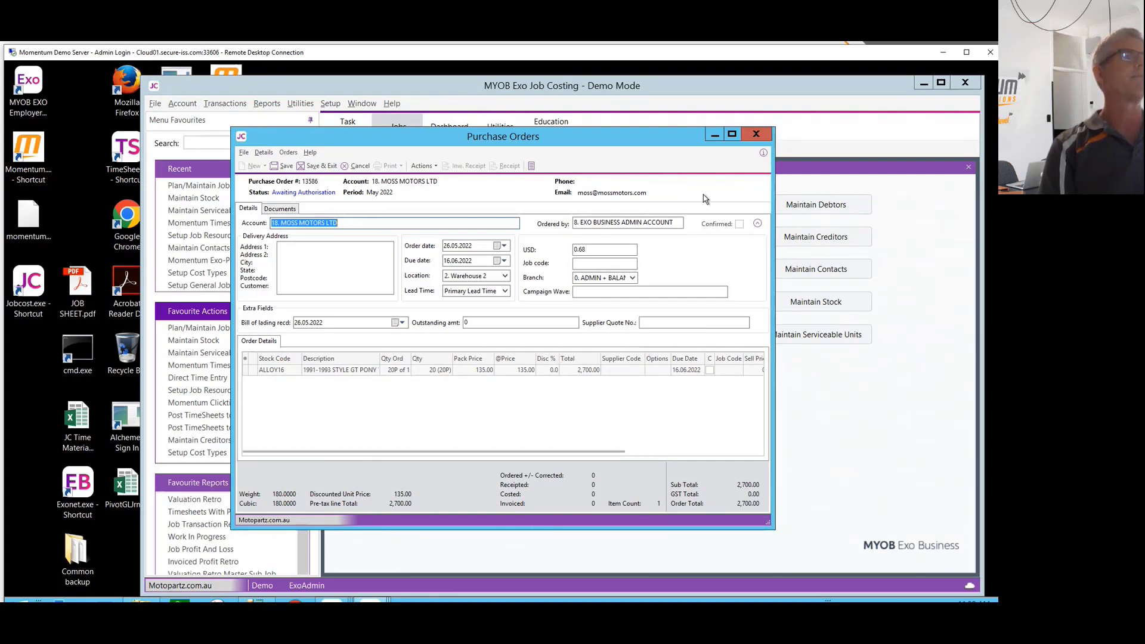
left_click(757, 135)
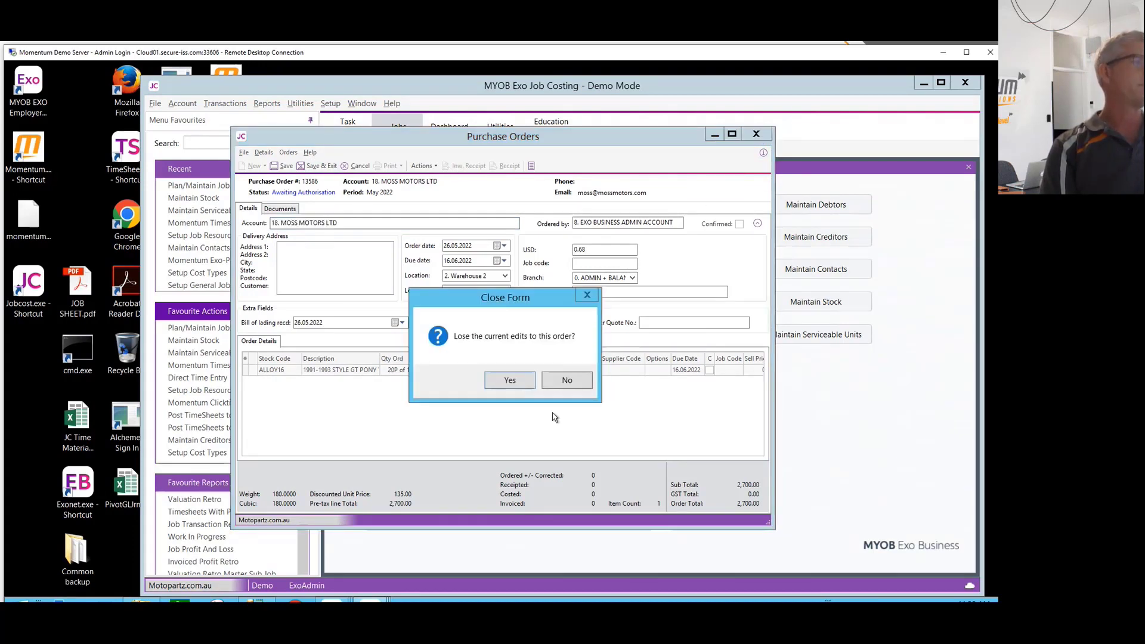
left_click(517, 380)
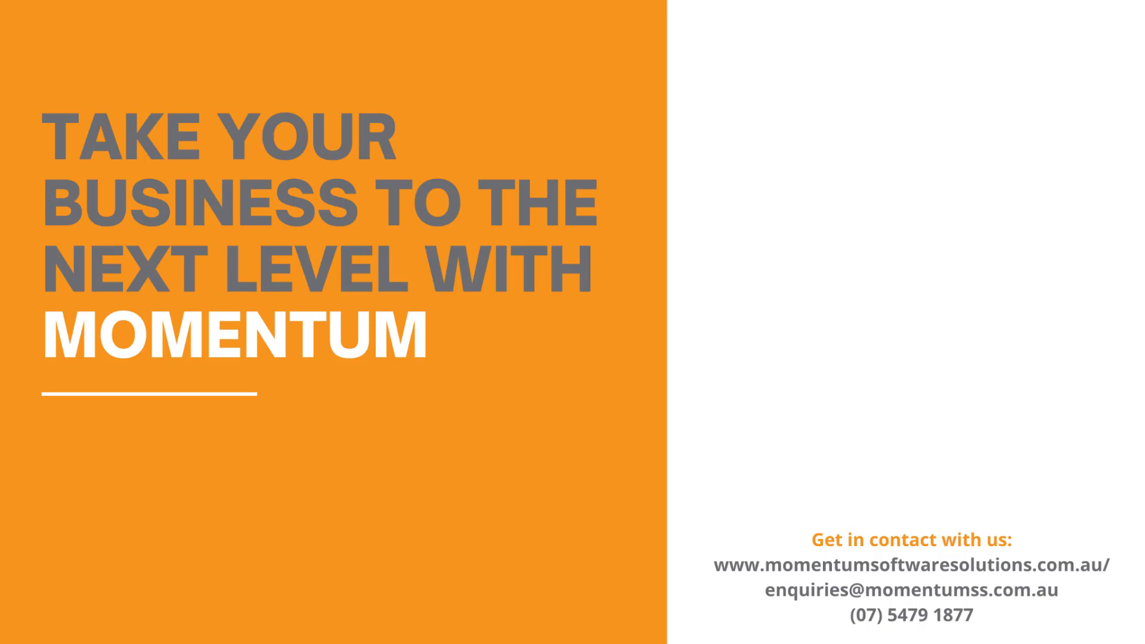